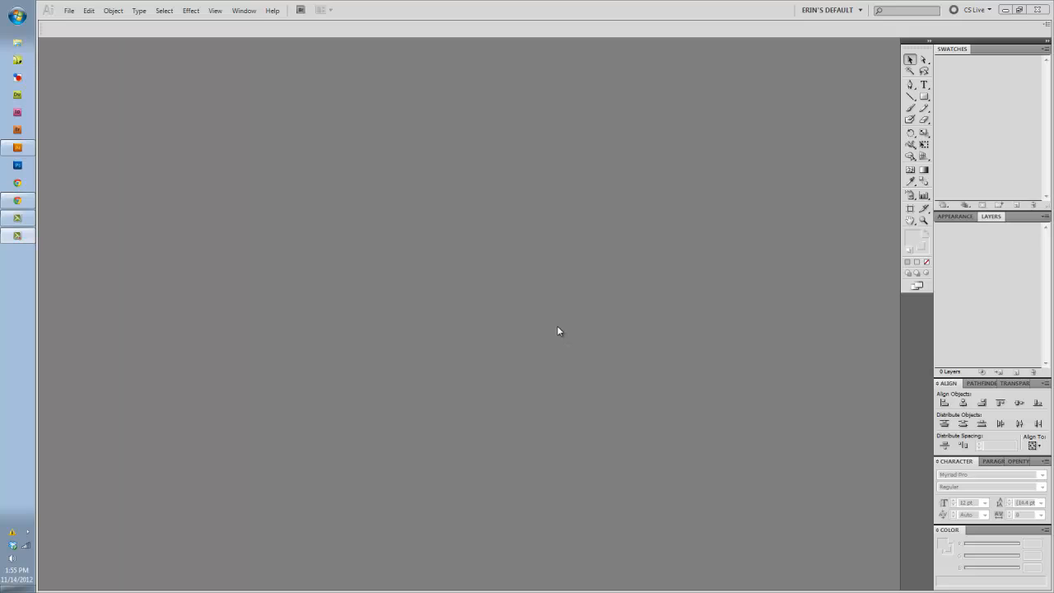
- Open the EPS file Vertical Photo Watermark Left from the twistmepretty.com folder
{"action": "left_click", "coordinate": [69, 11]}
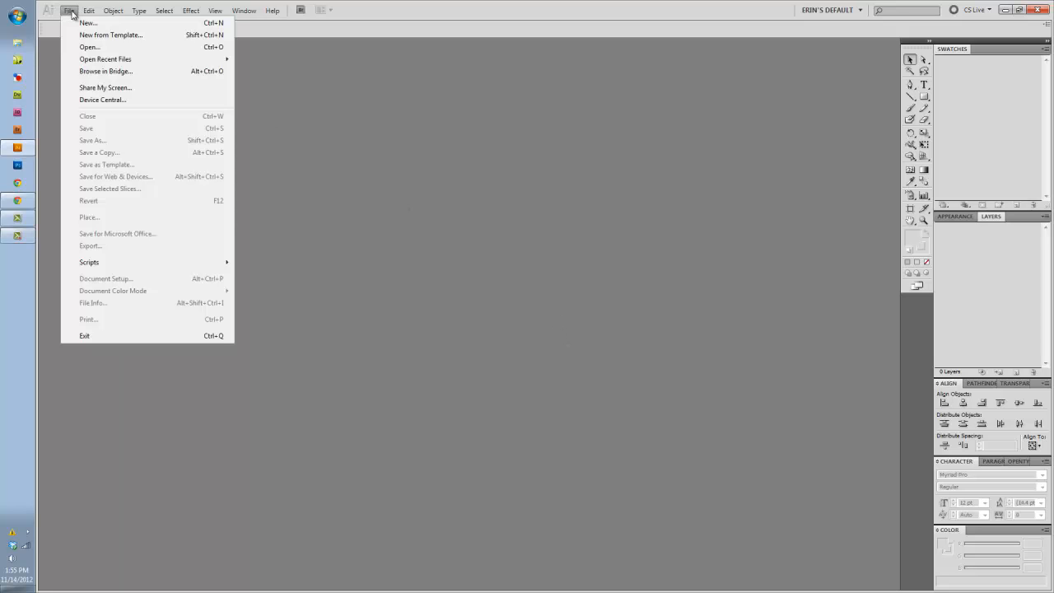
{"action": "mouse_move", "coordinate": [84, 57]}
{"action": "left_click", "coordinate": [267, 477]}
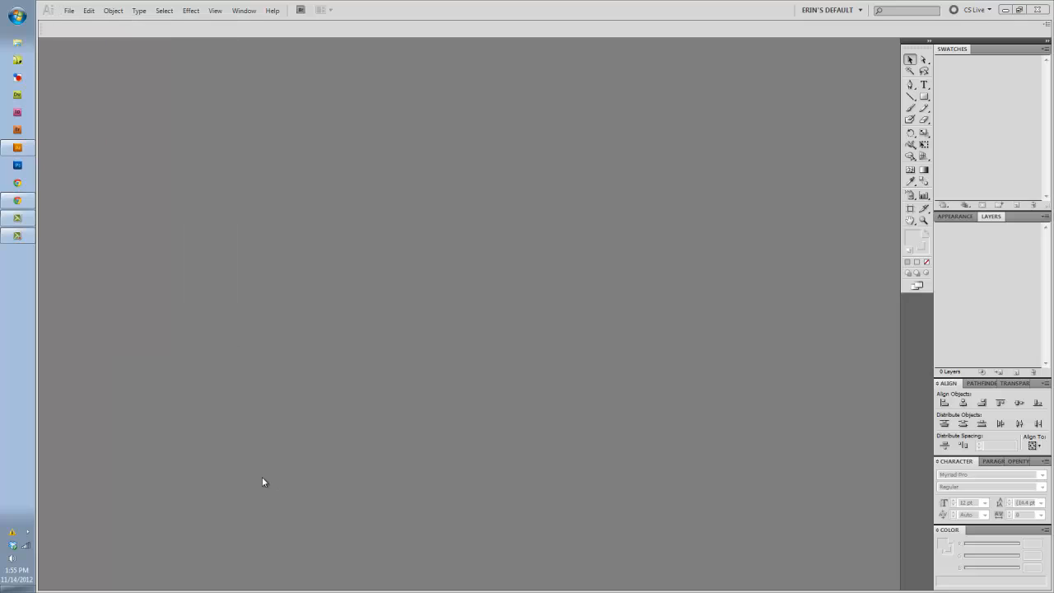
{"action": "left_click", "coordinate": [69, 10]}
{"action": "left_click", "coordinate": [88, 48]}
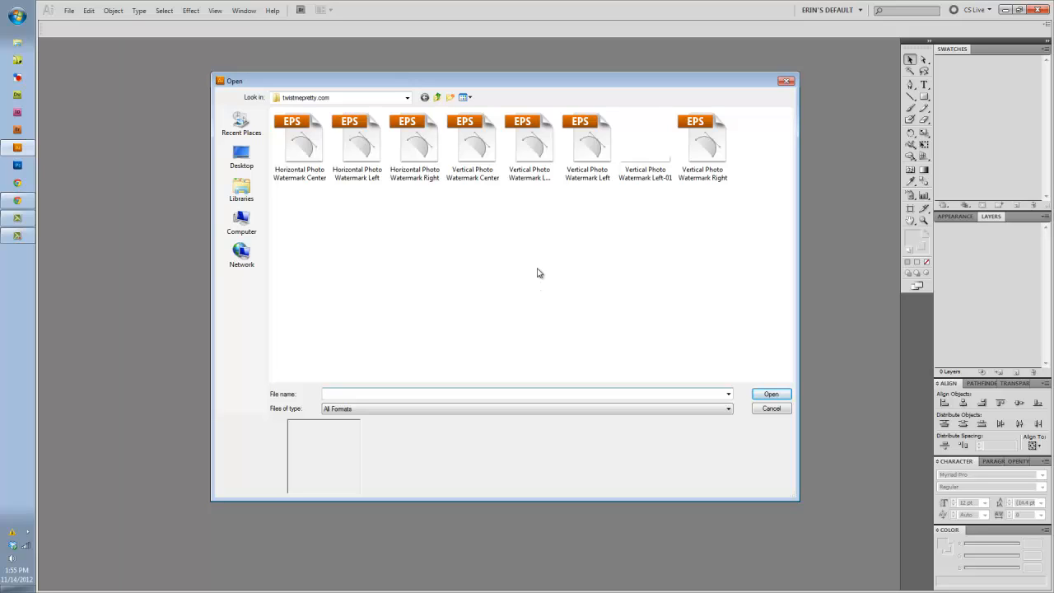
{"action": "left_click", "coordinate": [588, 174]}
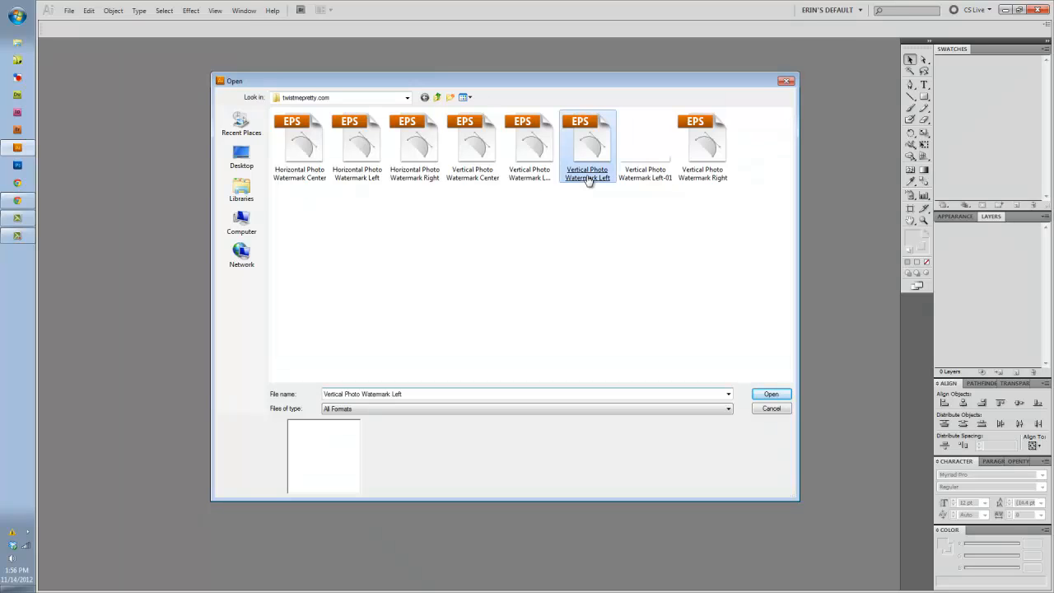
{"action": "left_click", "coordinate": [764, 392]}
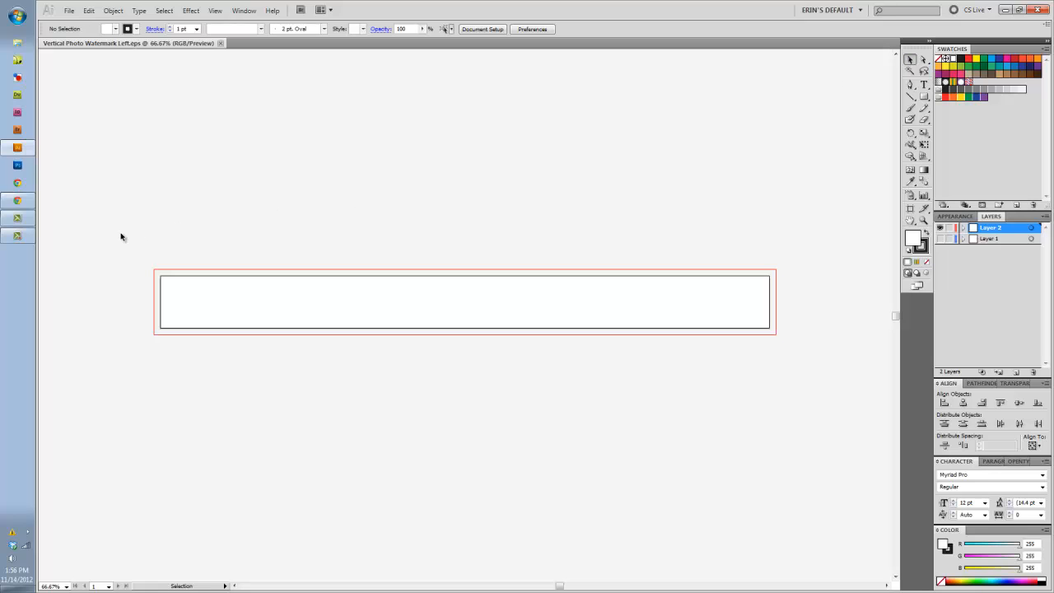
- Fill all the watermark artwork, bars and text, with the medium gray swatch (RGB 167, 169, 172)
{"action": "key", "text": "ctrl+a"}
{"action": "left_click_drag", "start_coordinate": [121, 235], "coordinate": [483, 349]}
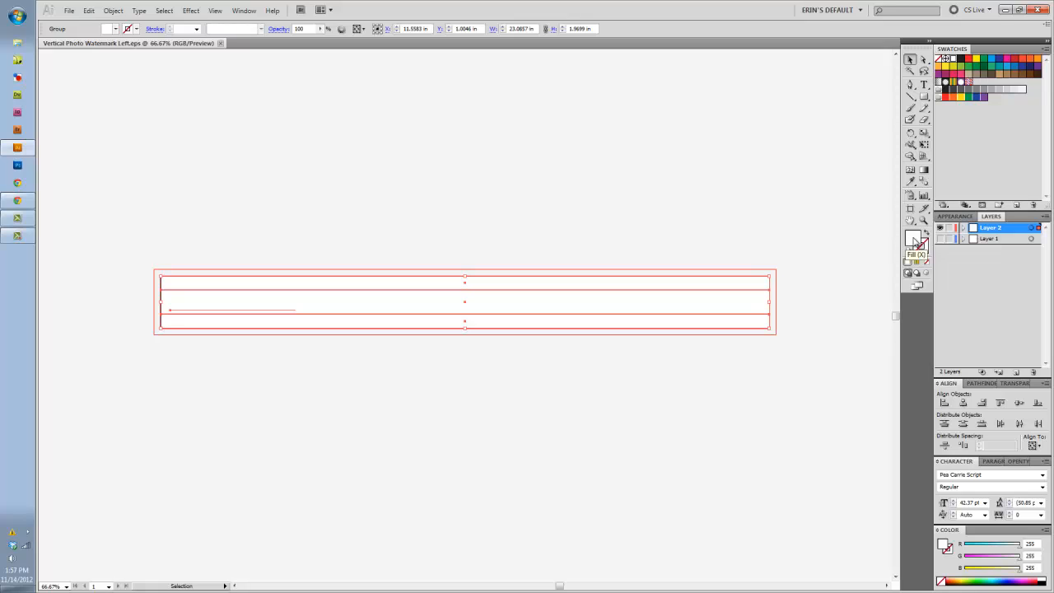
{"action": "left_click", "coordinate": [923, 251]}
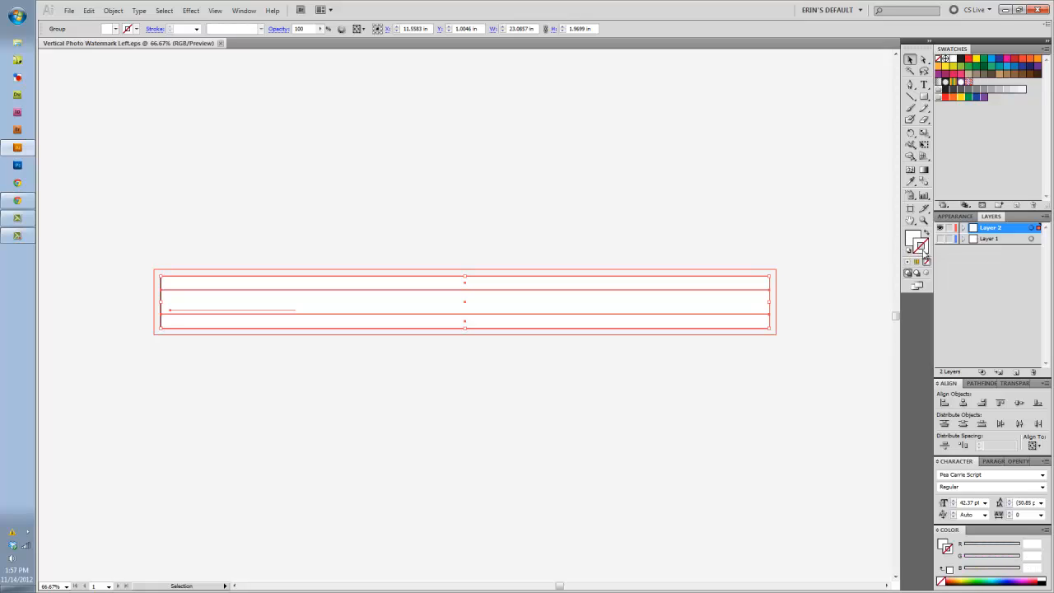
{"action": "left_click", "coordinate": [912, 238]}
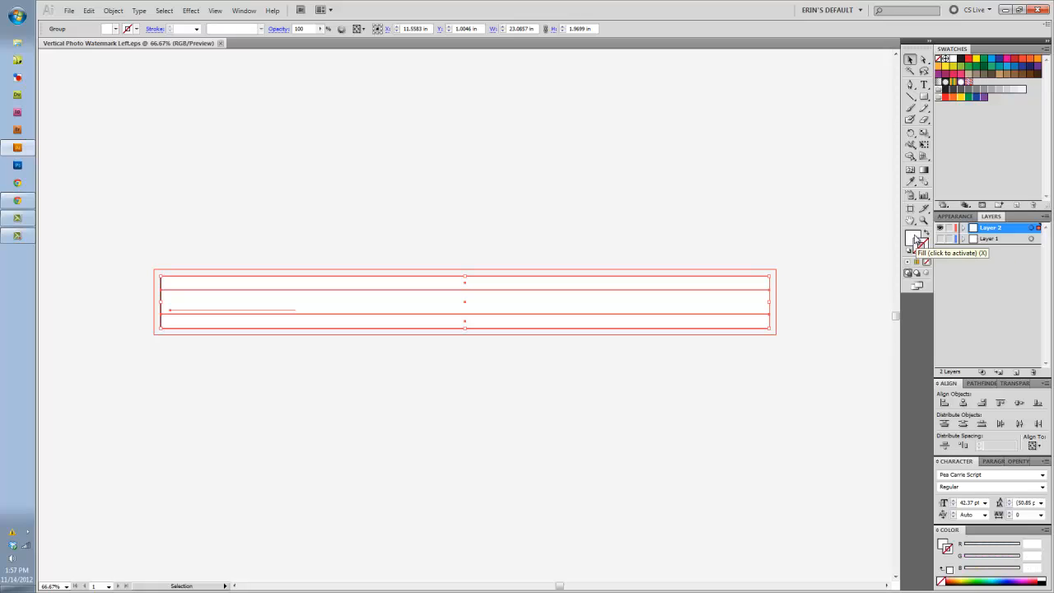
{"action": "left_click", "coordinate": [914, 238]}
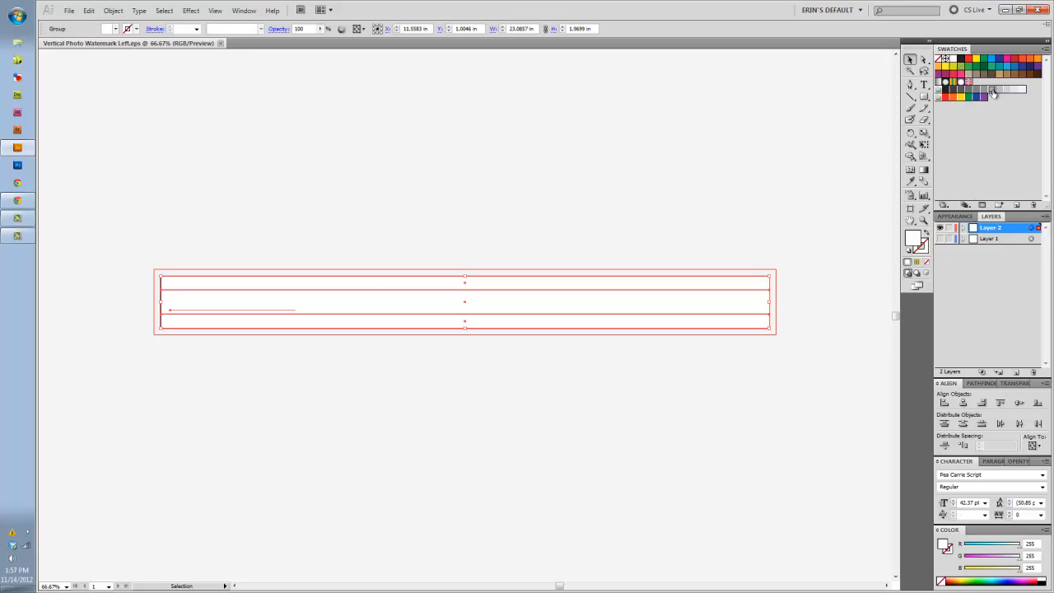
{"action": "left_click", "coordinate": [992, 89]}
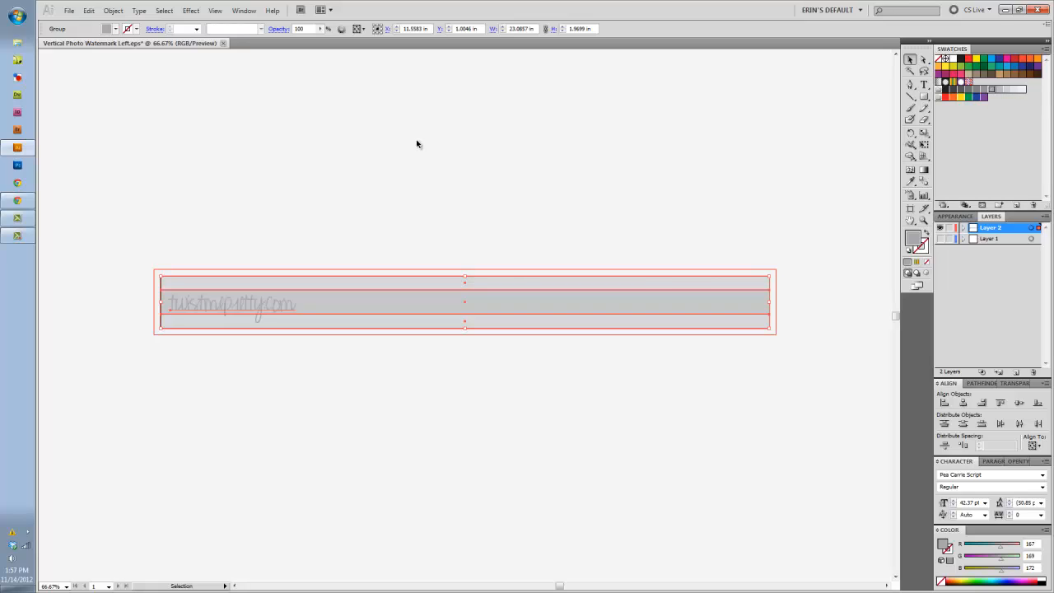
{"action": "left_click", "coordinate": [237, 208]}
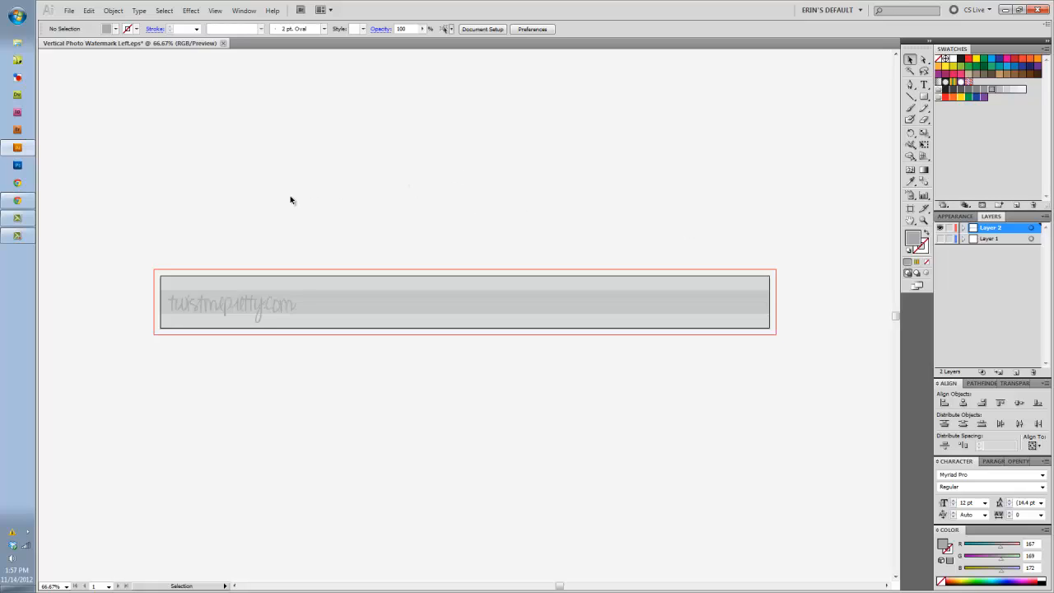
- Try to reduce the height of the whole watermark group, text included, to about 0.99 in, and undo the resize
{"action": "left_click", "coordinate": [430, 282]}
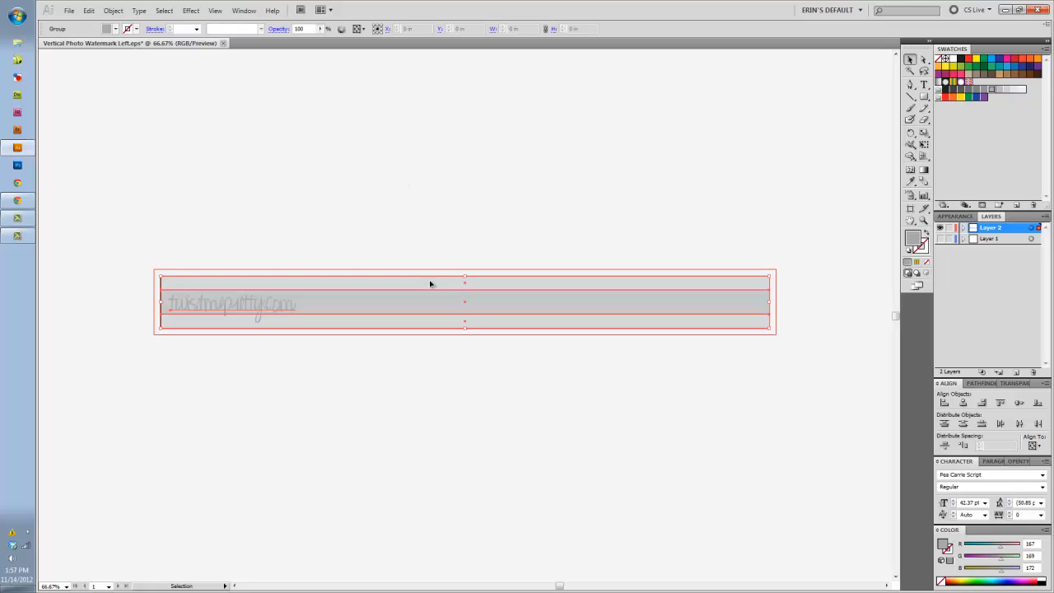
{"action": "left_click", "coordinate": [354, 238]}
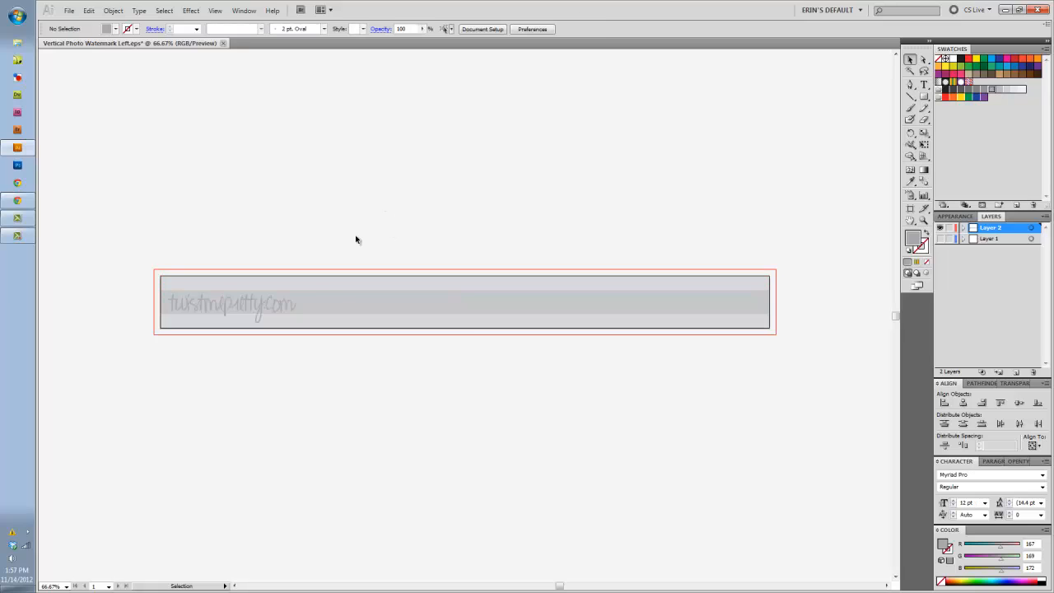
{"action": "left_click", "coordinate": [349, 287]}
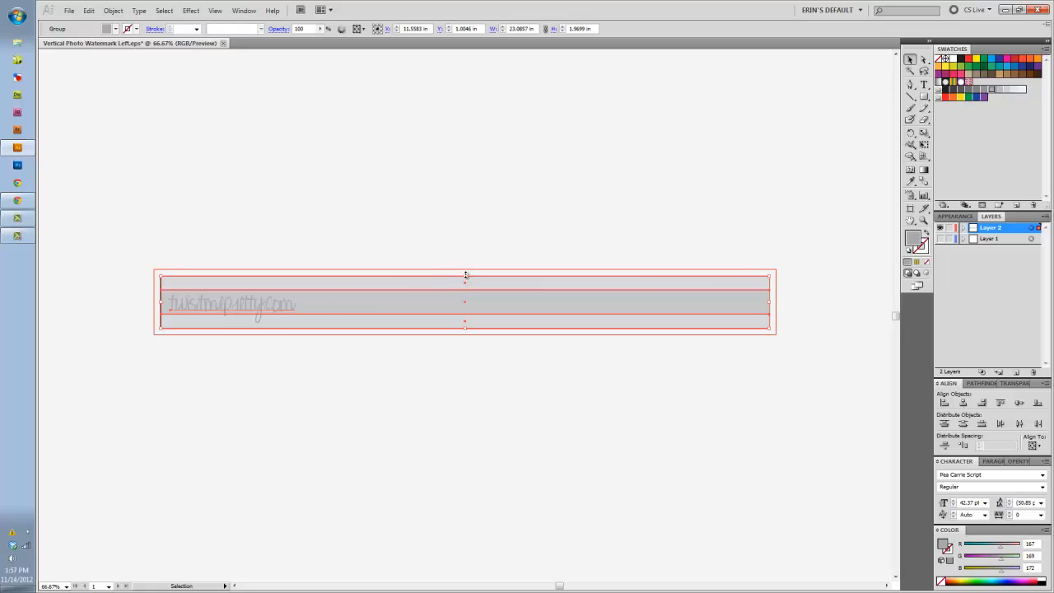
{"action": "left_click_drag", "start_coordinate": [465, 277], "coordinate": [465, 304]}
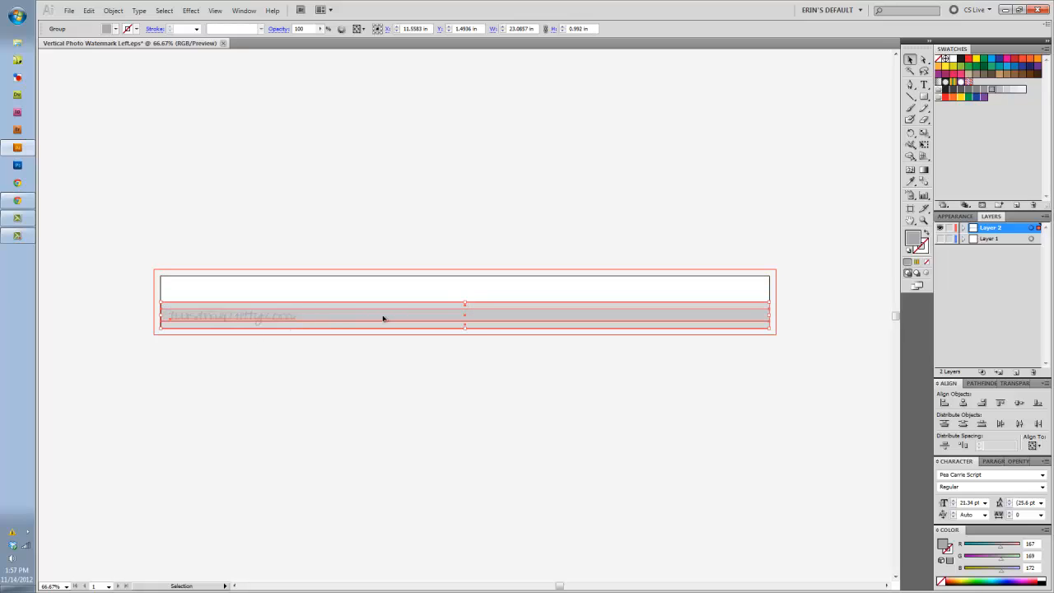
{"action": "key", "text": "ctrl+v"}
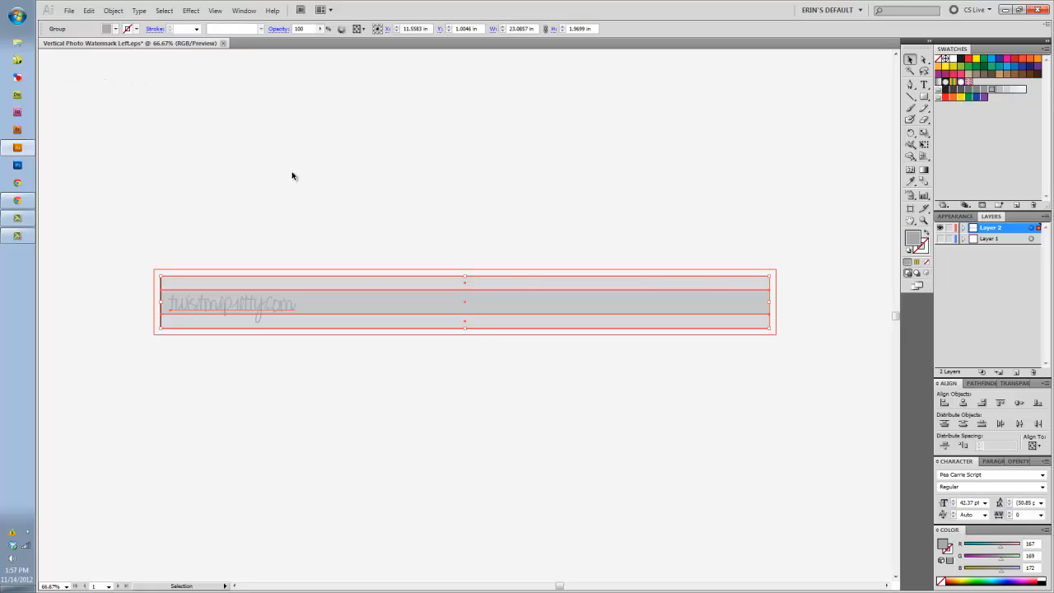
{"action": "left_click", "coordinate": [280, 244]}
{"action": "left_click", "coordinate": [348, 301]}
{"action": "left_click", "coordinate": [793, 181]}
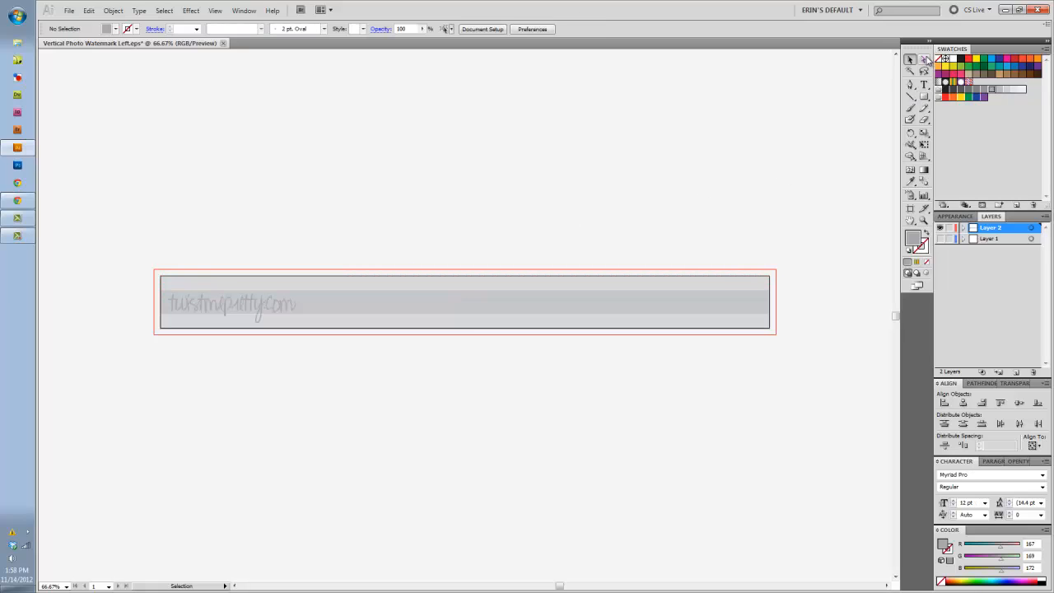
- Select only the three gray bars inside the group with Direct Selection and reduce their combined height to about 0.95 in
{"action": "left_click", "coordinate": [924, 59]}
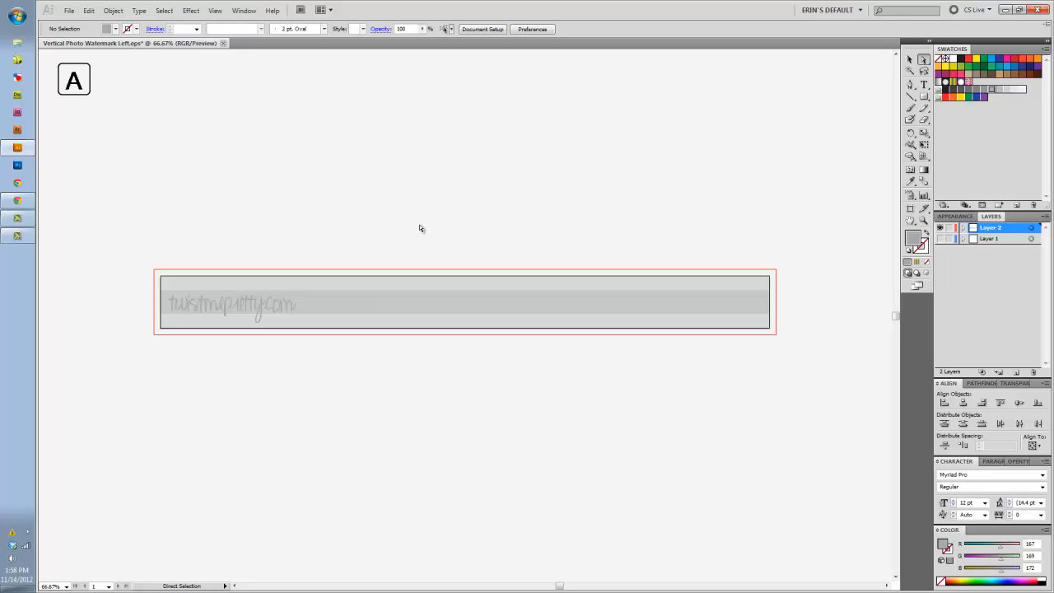
{"action": "left_click", "coordinate": [390, 283]}
{"action": "left_click", "coordinate": [410, 321]}
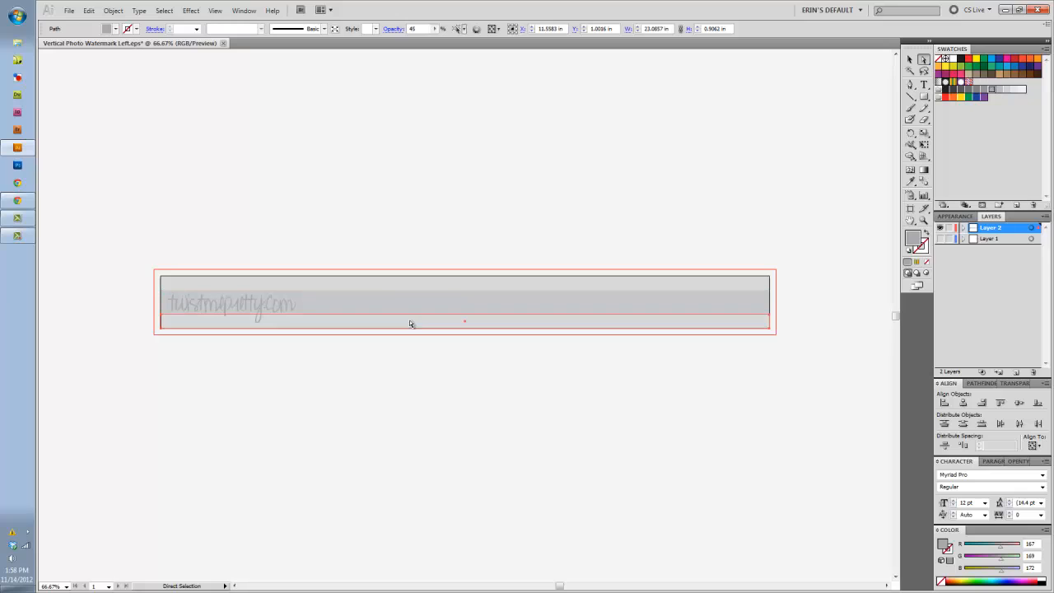
{"action": "left_click", "coordinate": [259, 311]}
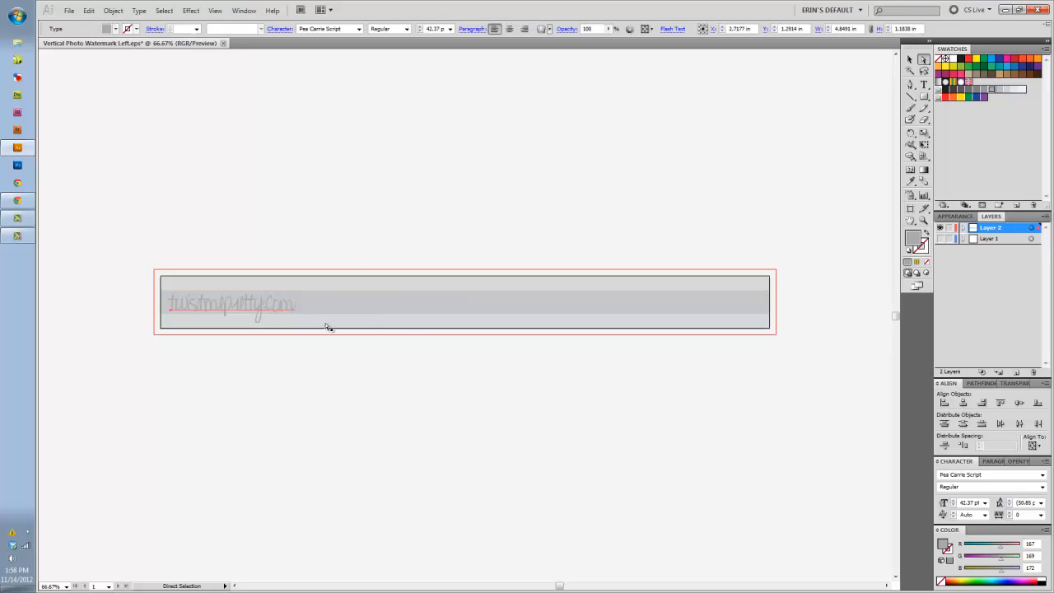
{"action": "left_click", "coordinate": [389, 248]}
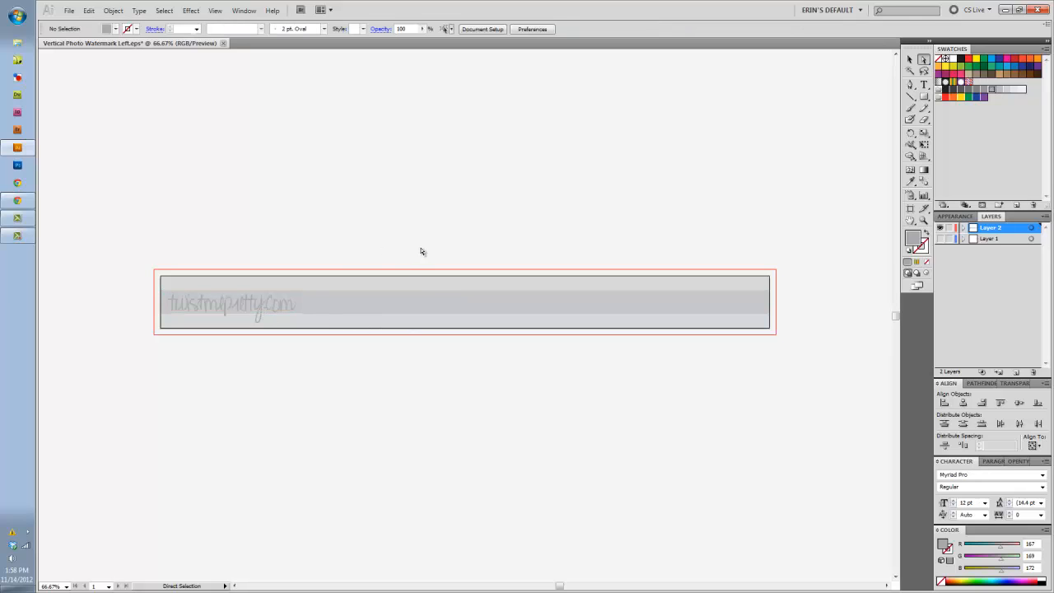
{"action": "left_click_drag", "start_coordinate": [421, 249], "coordinate": [466, 343]}
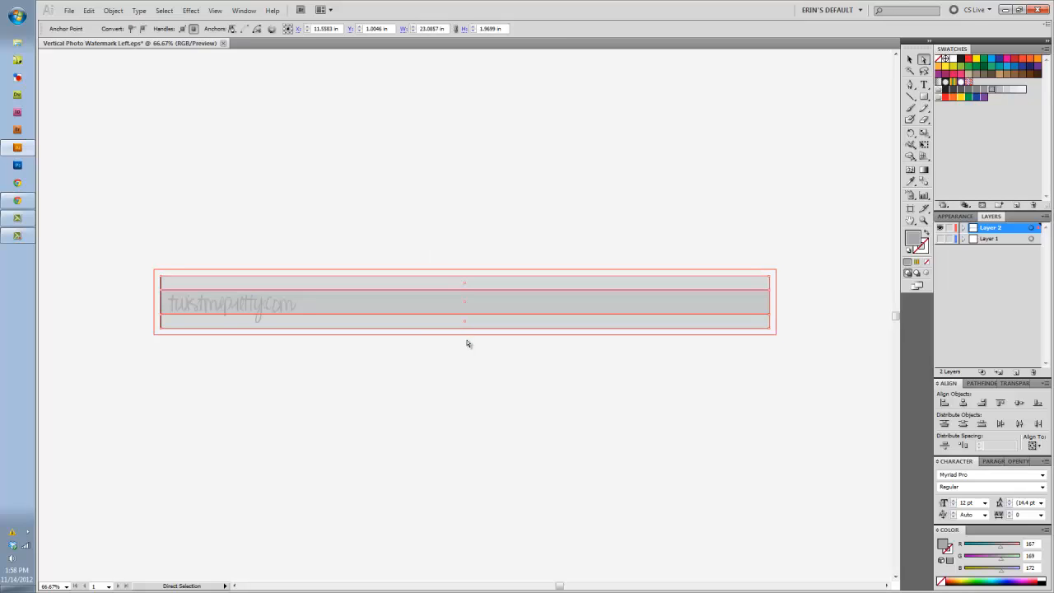
{"action": "left_click", "coordinate": [283, 306], "text": "shift"}
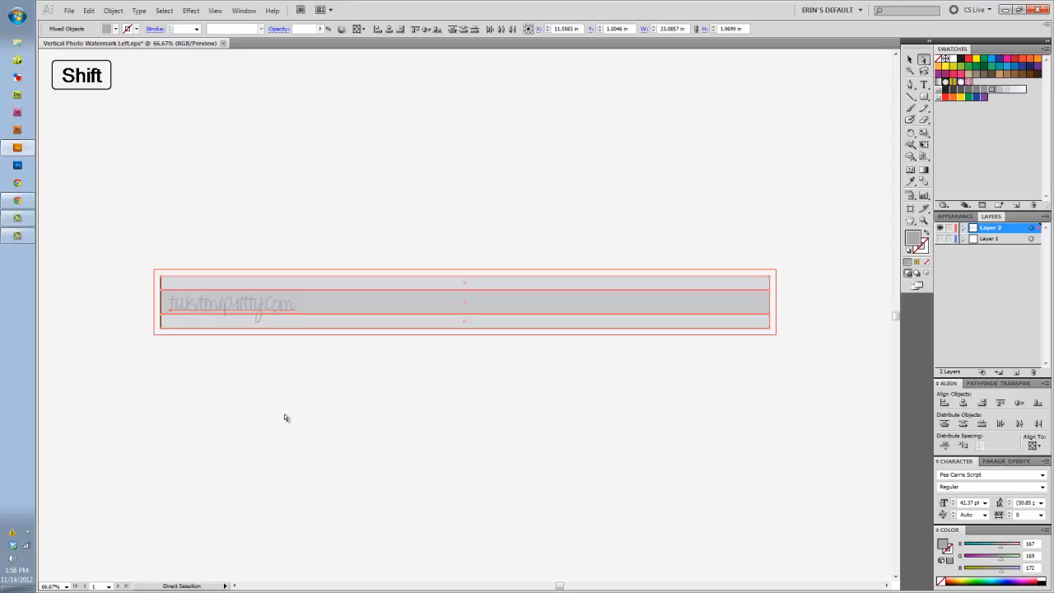
{"action": "left_click", "coordinate": [267, 309], "text": "shift"}
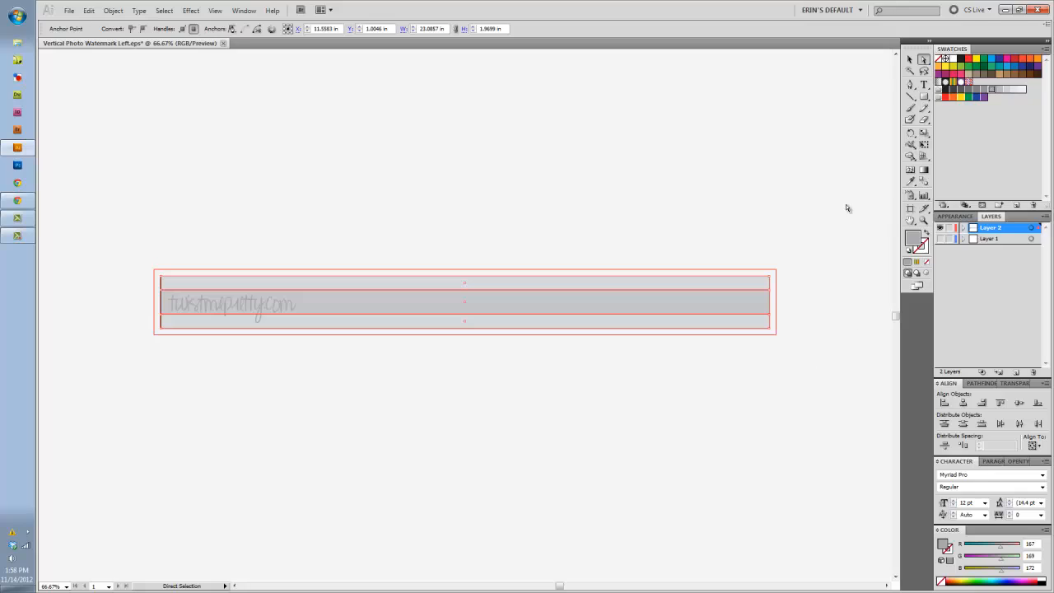
{"action": "left_click", "coordinate": [911, 59]}
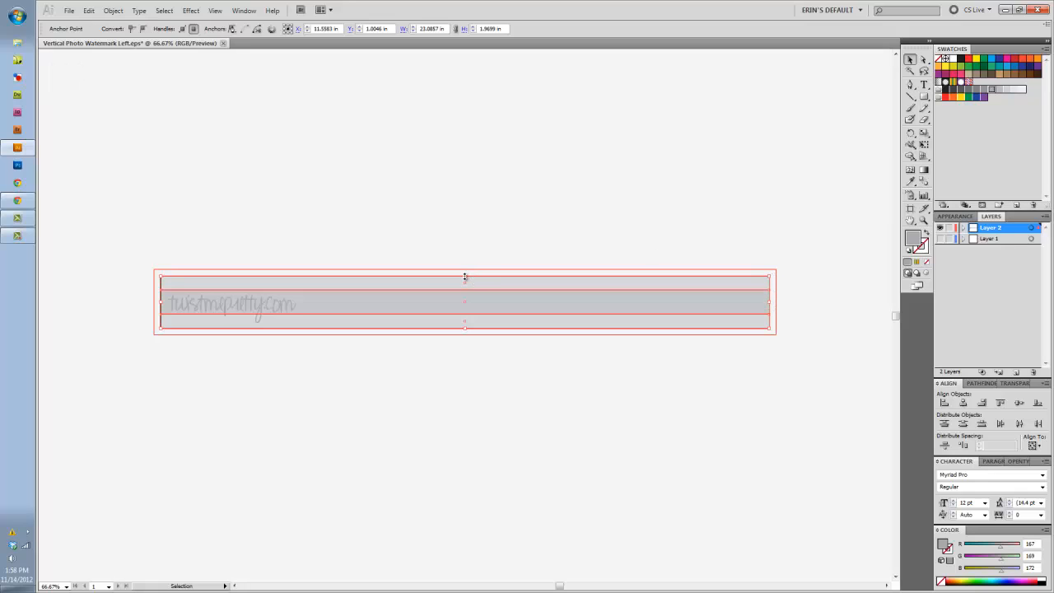
{"action": "left_click_drag", "start_coordinate": [464, 280], "coordinate": [465, 304]}
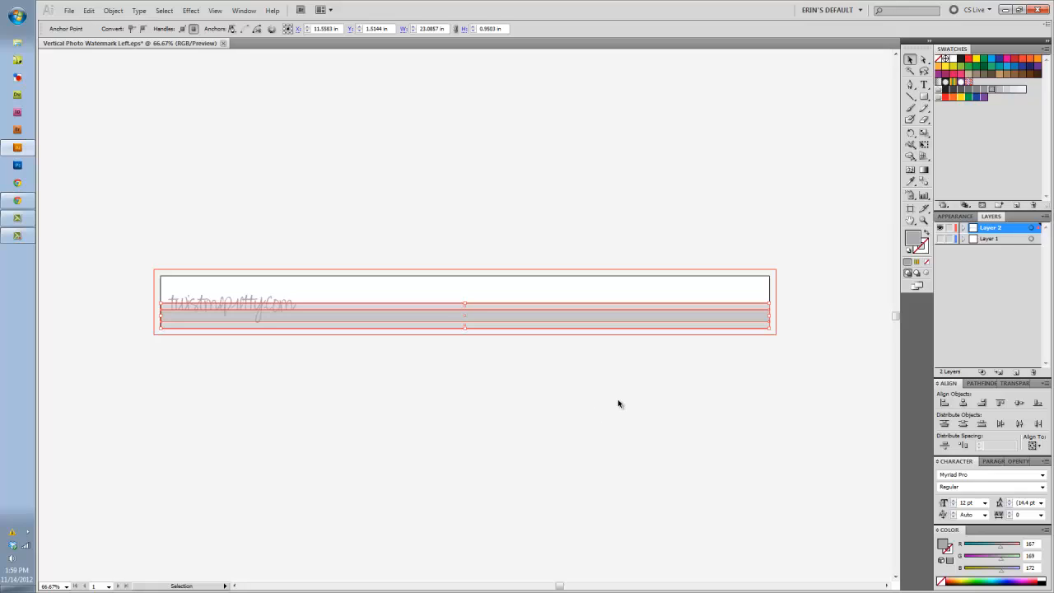
{"action": "left_click", "coordinate": [696, 387]}
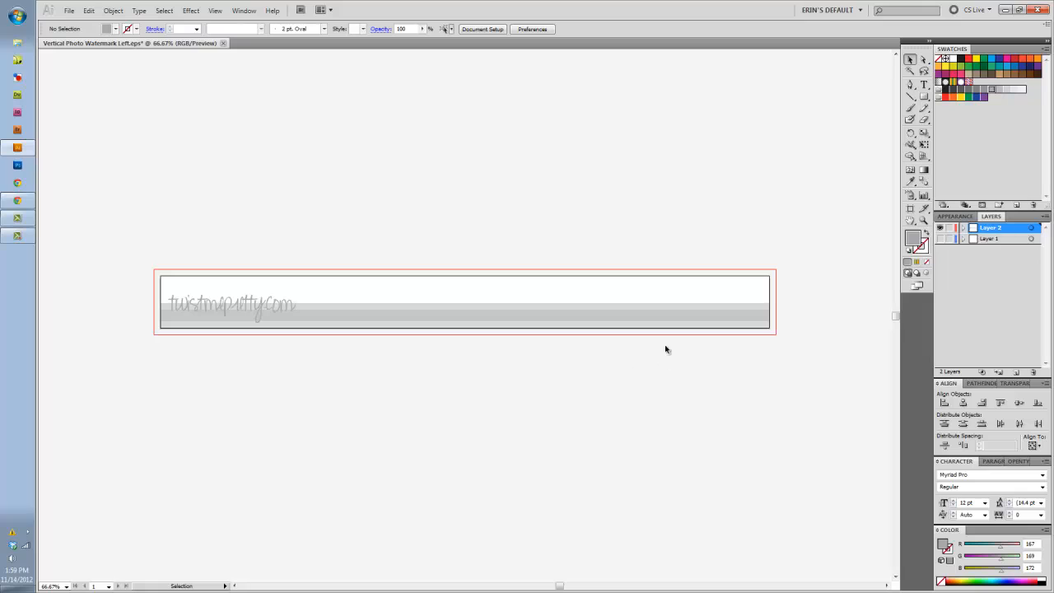
- Nudge the three gray bars up, without the text, to a Y position of about 1.11 in behind the twistmepretty.com text
{"action": "left_click", "coordinate": [924, 59]}
{"action": "left_click_drag", "start_coordinate": [461, 287], "coordinate": [515, 356]}
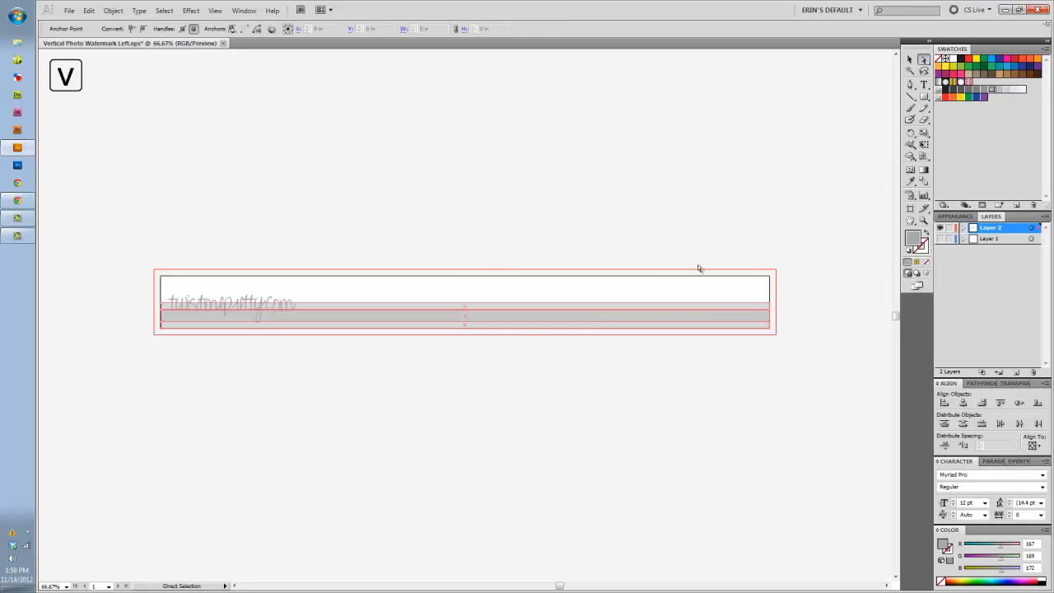
{"action": "left_click", "coordinate": [910, 61]}
{"action": "key", "text": "Up"}
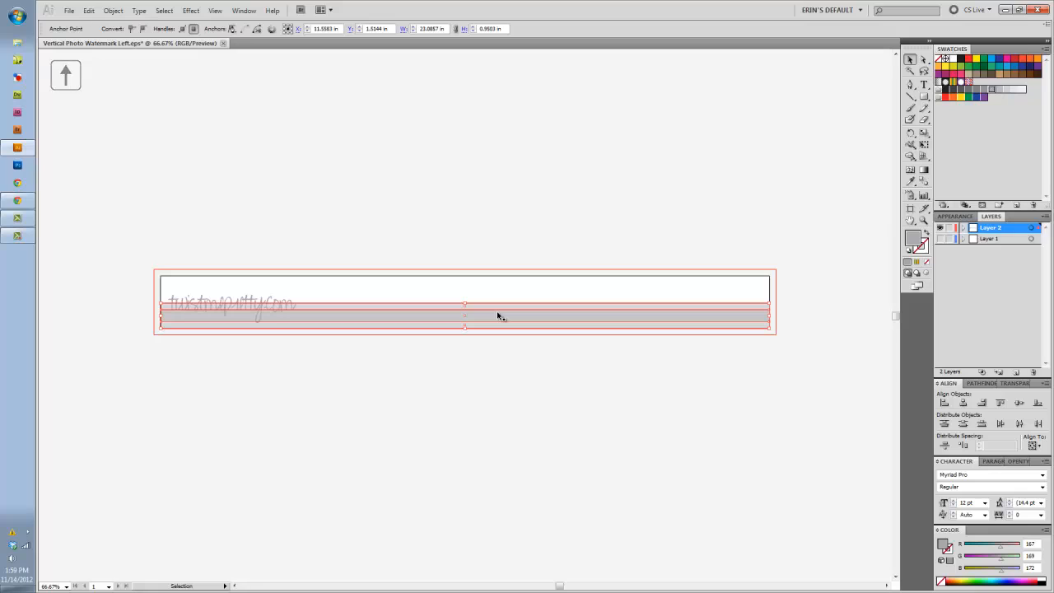
{"action": "key", "text": "Up"}
{"action": "key", "text": "Up"}
{"action": "key", "text": "Up"}
{"action": "key", "text": "Up"}
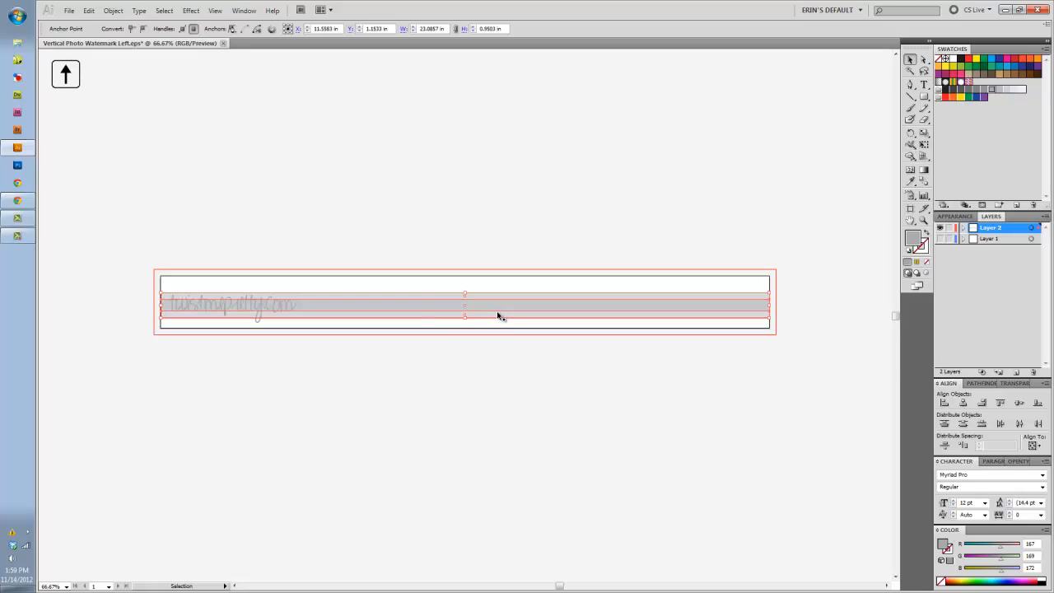
{"action": "key", "text": "Up"}
{"action": "key", "text": "Down"}
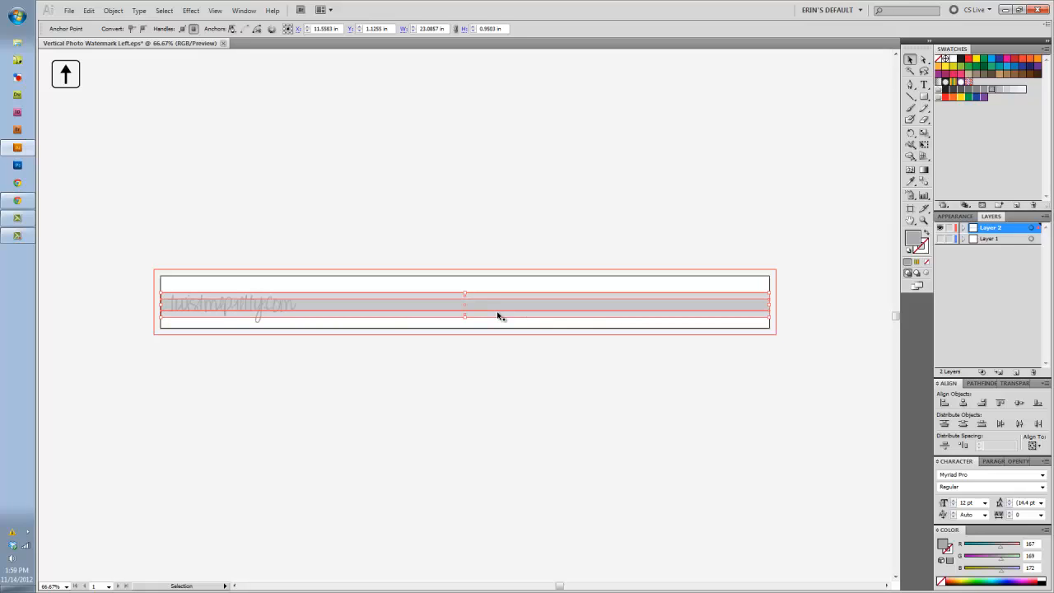
{"action": "left_click", "coordinate": [494, 404]}
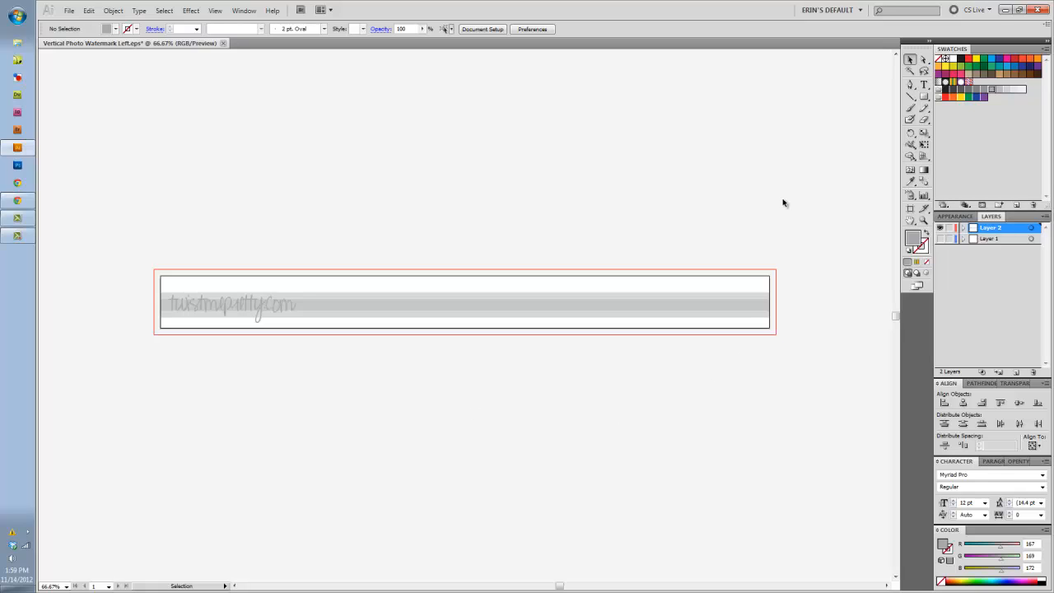
- Reduce the combined height of the three gray bars to about 0.62 in, leaving out the text
{"action": "left_click", "coordinate": [923, 59]}
{"action": "left_click_drag", "start_coordinate": [436, 254], "coordinate": [487, 353]}
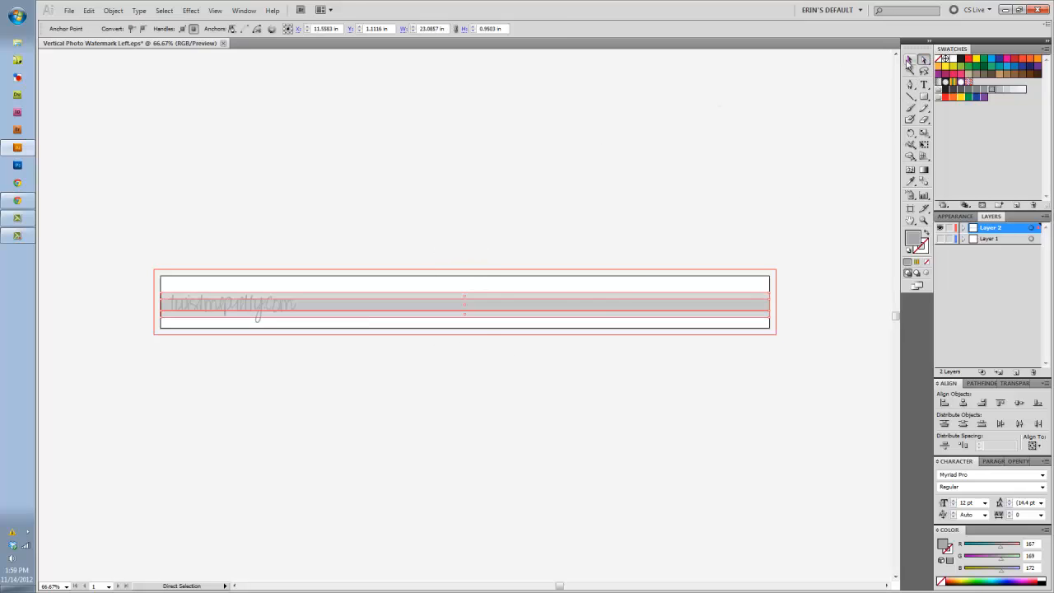
{"action": "left_click", "coordinate": [910, 61]}
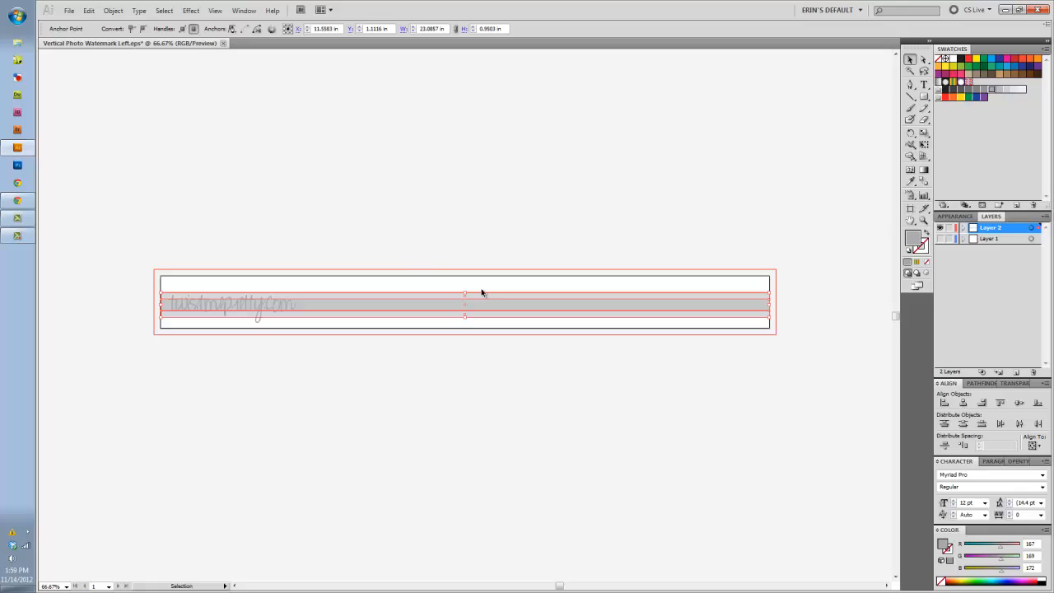
{"action": "left_click_drag", "start_coordinate": [466, 294], "coordinate": [470, 302]}
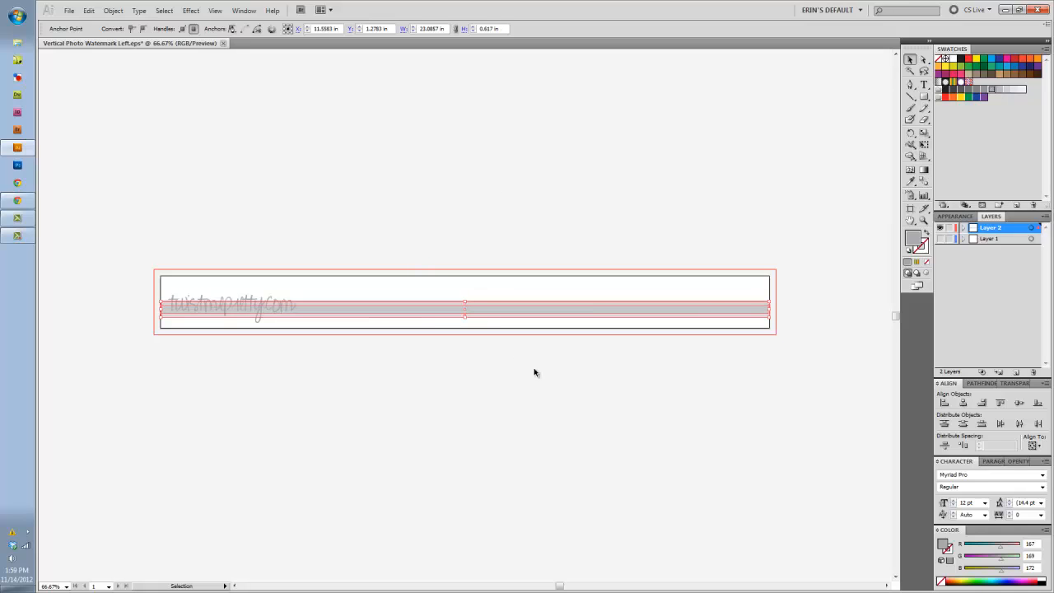
- Nudge the three gray bars up to a Y position of about 1.06 in behind the twistmepretty.com text, and deselect them
{"action": "key", "text": "Up"}
{"action": "key", "text": "Up"}
{"action": "key", "text": "Up"}
{"action": "key", "text": "Up"}
{"action": "key", "text": "Up"}
{"action": "key", "text": "Up"}
{"action": "key", "text": "Up"}
{"action": "key", "text": "Up"}
{"action": "key", "text": "Up"}
{"action": "key", "text": "Up"}
{"action": "key", "text": "Up"}
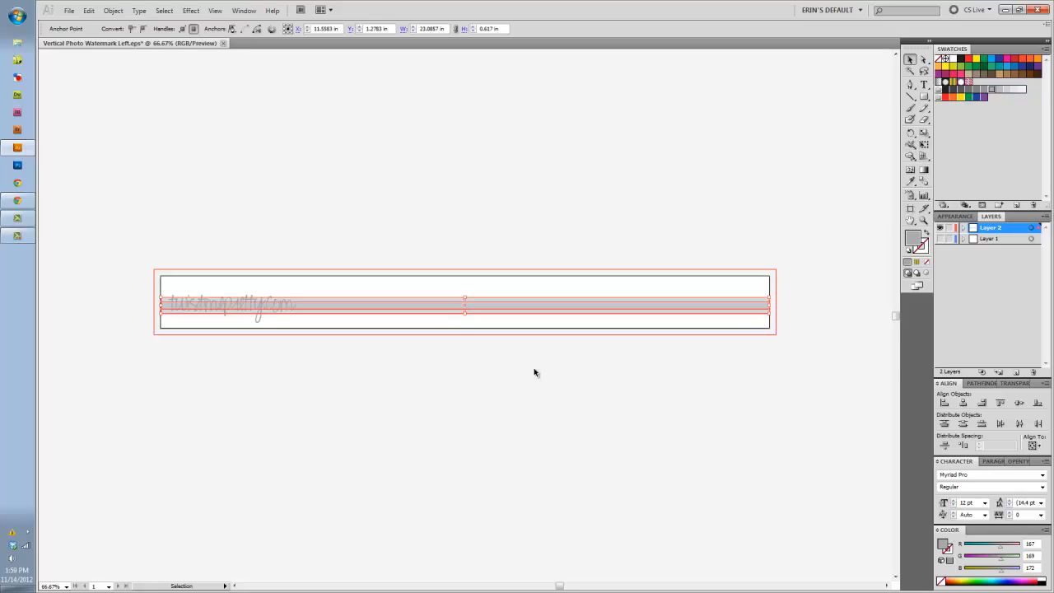
{"action": "key", "text": "Up"}
{"action": "key", "text": "Up"}
{"action": "key", "text": "Up"}
{"action": "key", "text": "Up"}
{"action": "key", "text": "Up"}
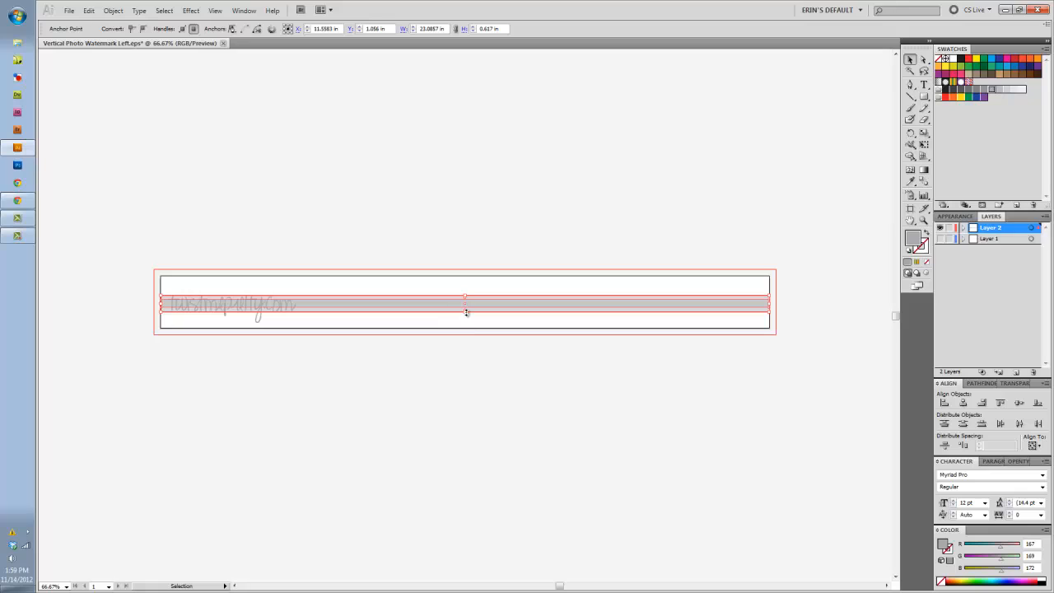
{"action": "left_click_drag", "start_coordinate": [466, 312], "coordinate": [467, 312]}
{"action": "left_click", "coordinate": [449, 367]}
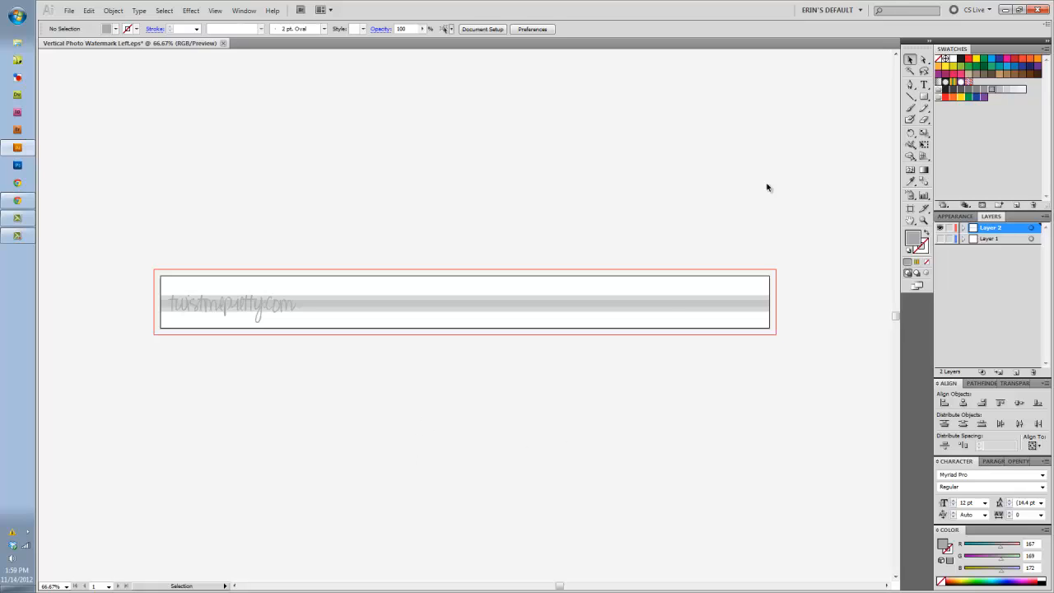
- Recolor the whole watermark group, bars and text, with a white fill and deselect it
{"action": "key", "text": "ctrl+a"}
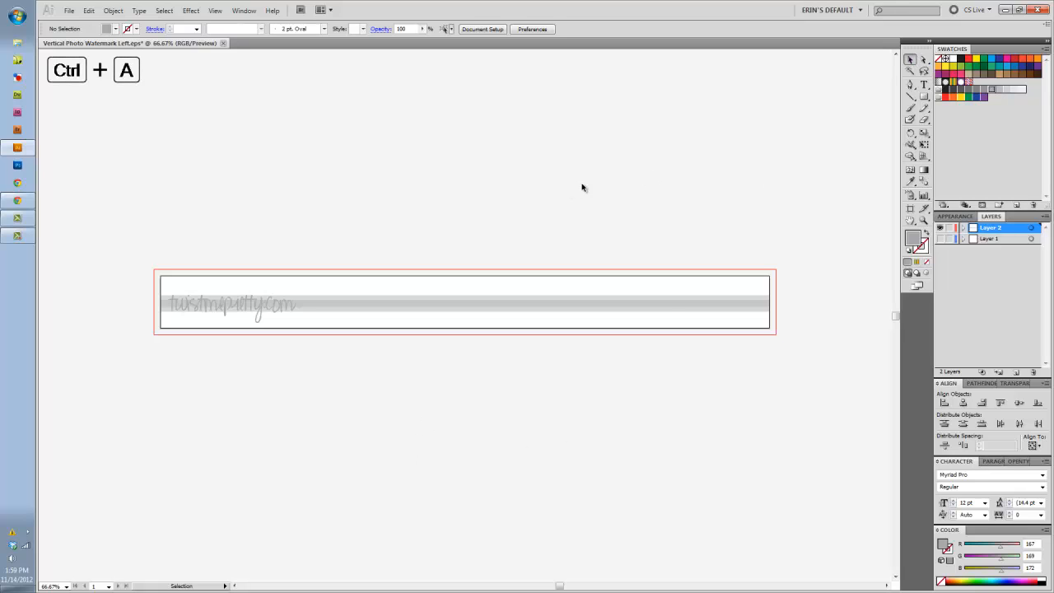
{"action": "left_click", "coordinate": [338, 298]}
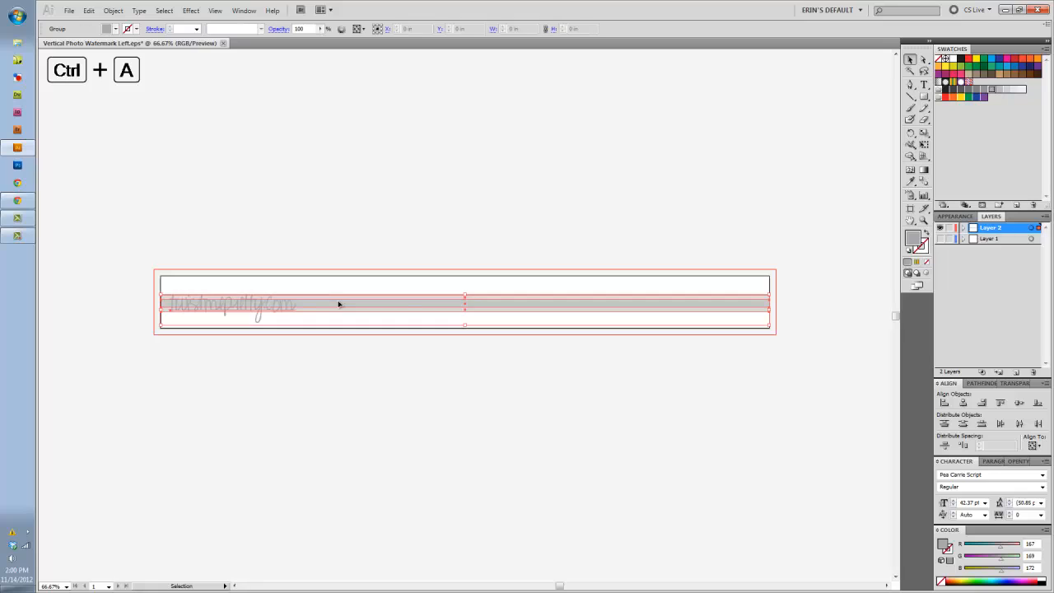
{"action": "left_click", "coordinate": [950, 59]}
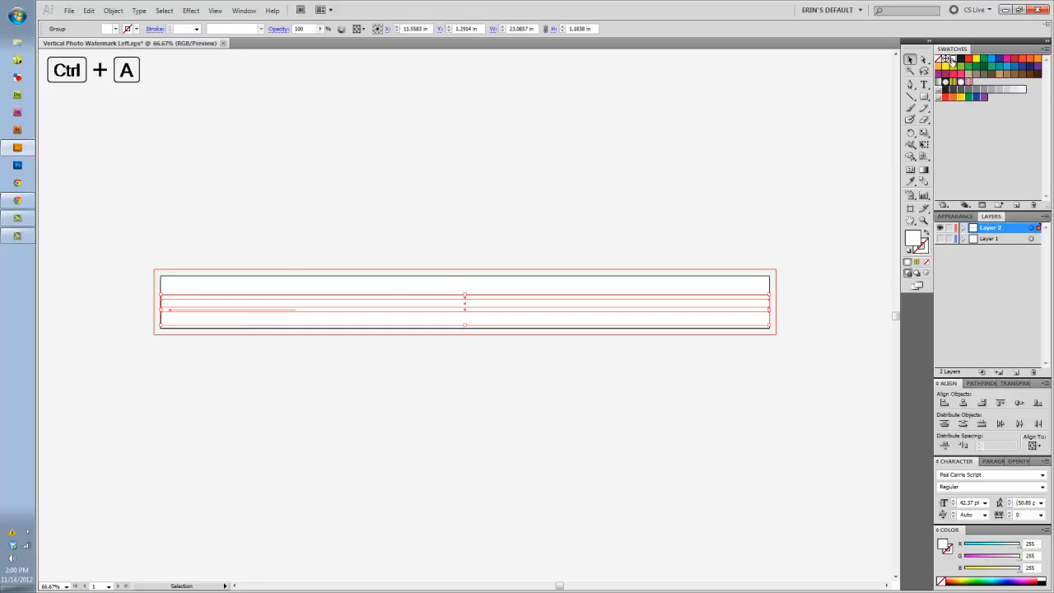
{"action": "left_click", "coordinate": [211, 183]}
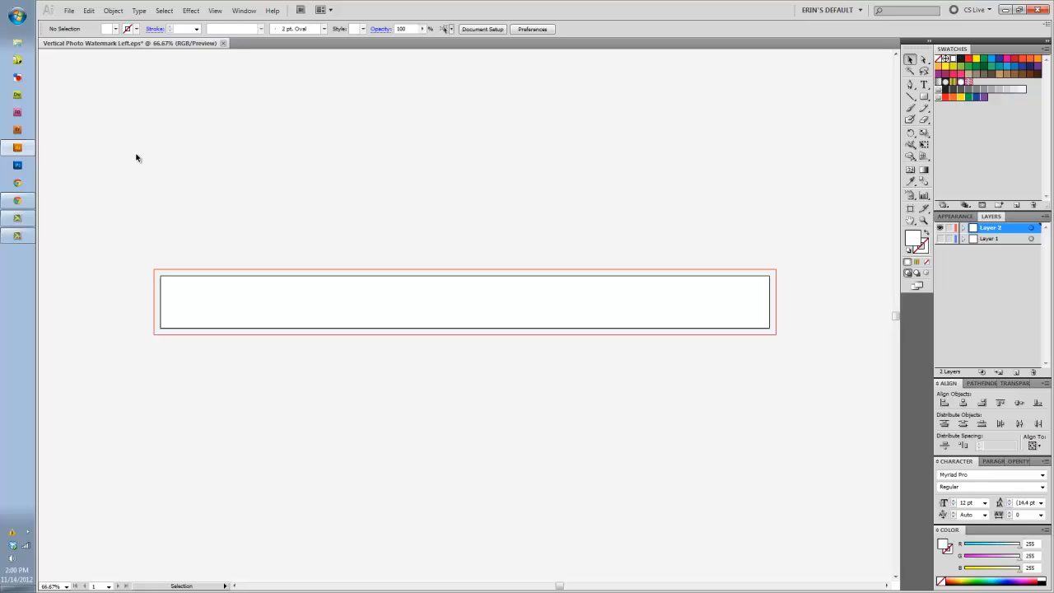
- Export the watermark as a PNG named Vertical Photo Watermark Left in the twistmepretty.com folder, using artboards with range 1
{"action": "left_click", "coordinate": [70, 11]}
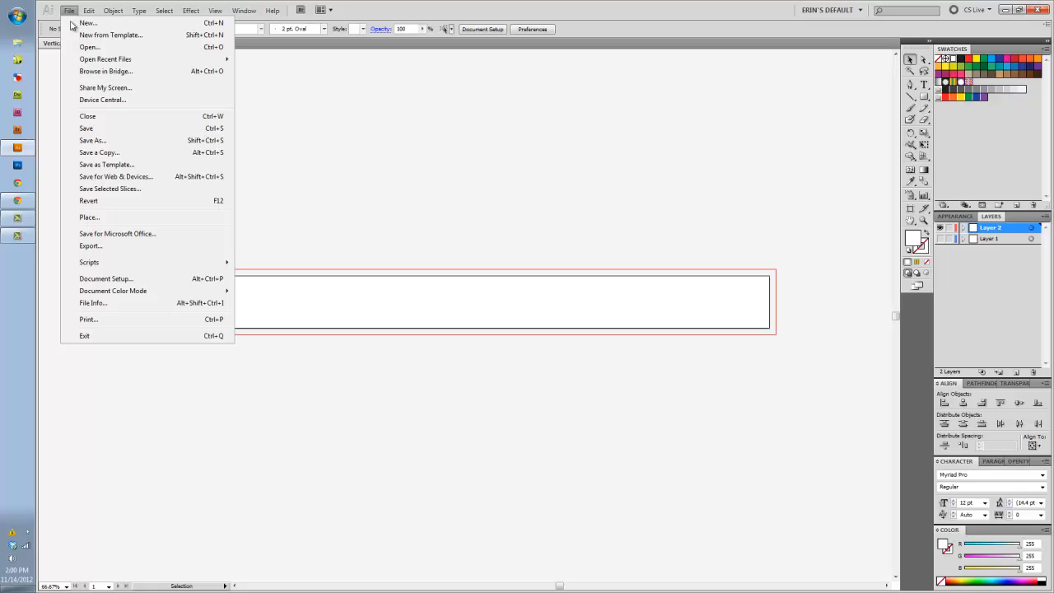
{"action": "left_click", "coordinate": [107, 246]}
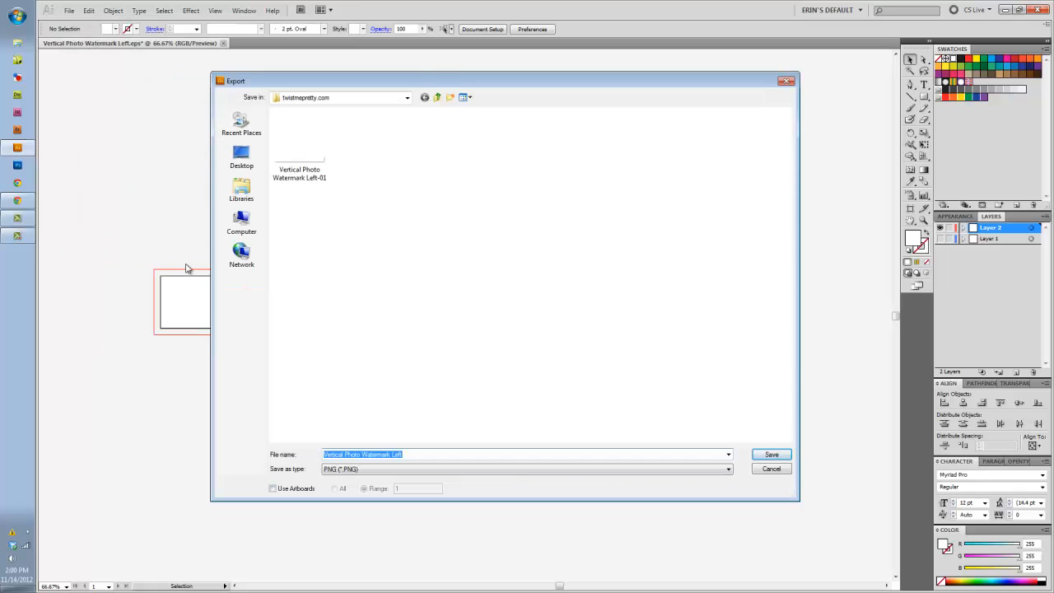
{"action": "left_click", "coordinate": [366, 469]}
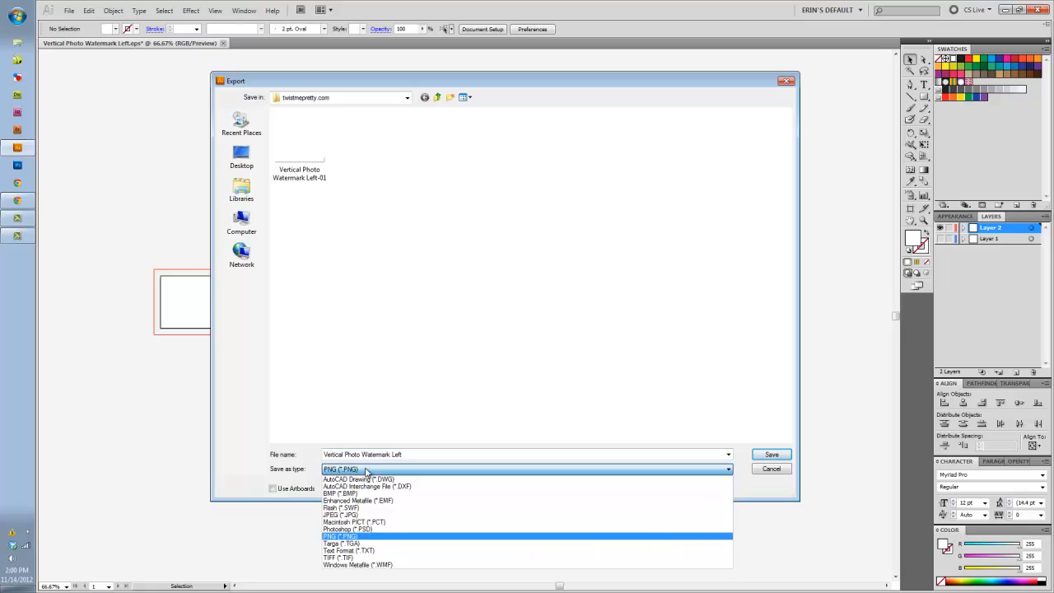
{"action": "left_click", "coordinate": [359, 536]}
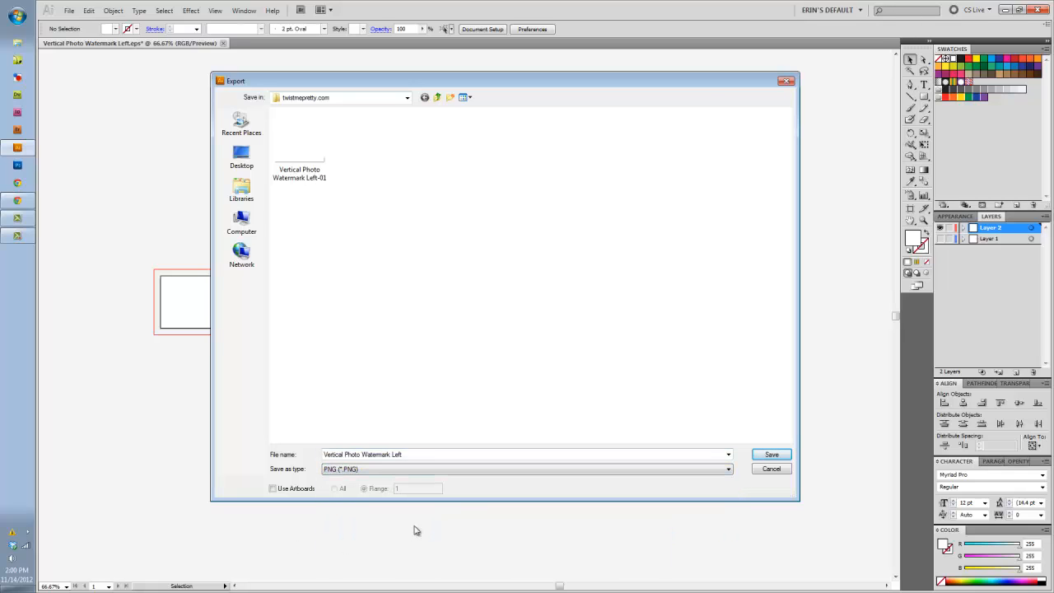
{"action": "left_click", "coordinate": [299, 489]}
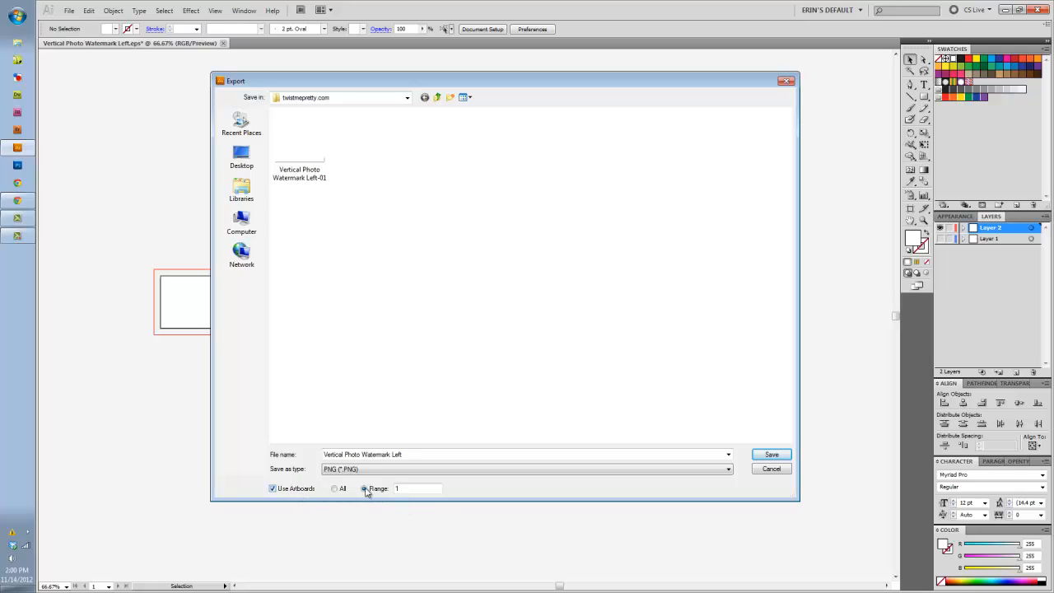
{"action": "left_click_drag", "start_coordinate": [441, 82], "coordinate": [403, 102]}
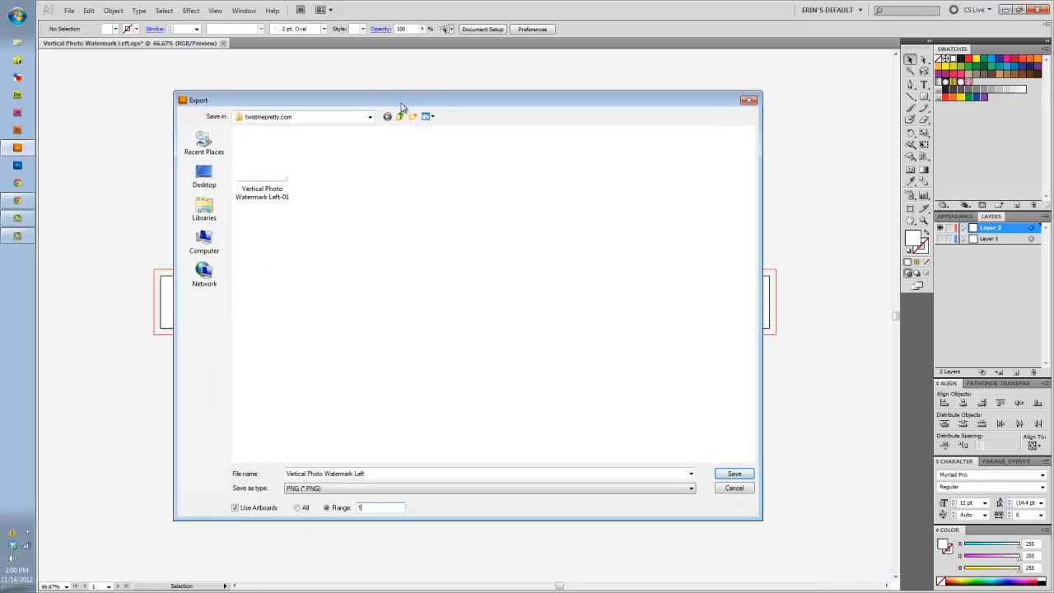
{"action": "left_click", "coordinate": [734, 475]}
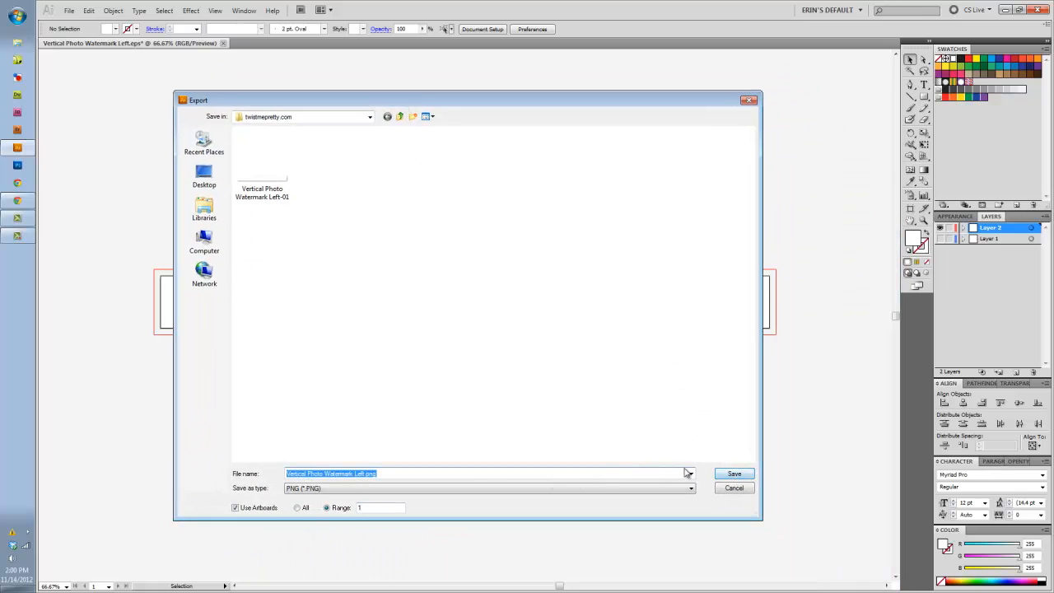
{"action": "left_click", "coordinate": [734, 474]}
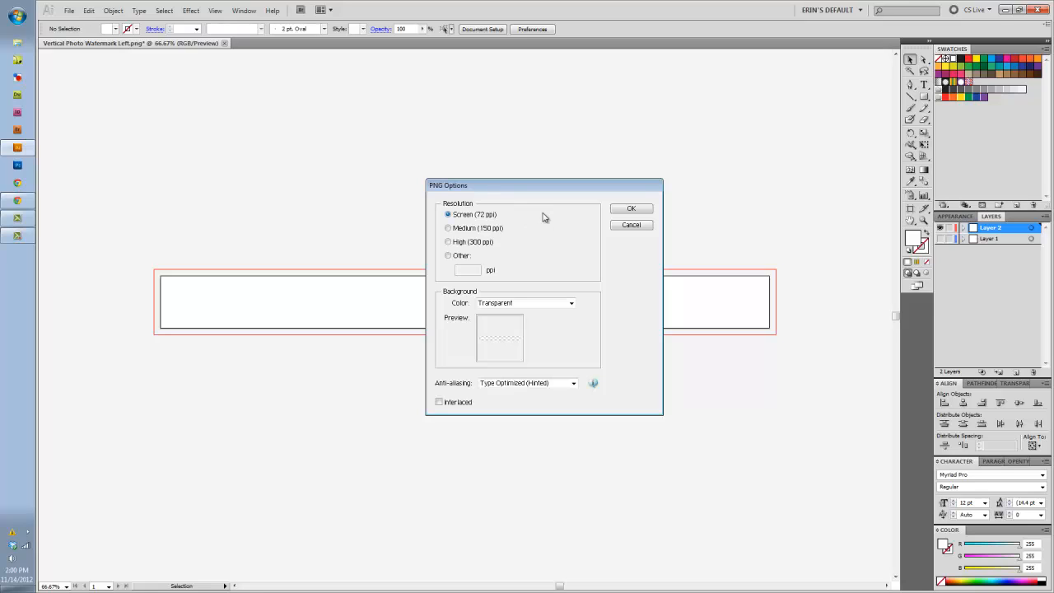
- Choose Screen (72 ppi) as the resolution for the PNG export
{"action": "left_click", "coordinate": [459, 244]}
{"action": "left_click", "coordinate": [471, 219]}
{"action": "left_click", "coordinate": [459, 215]}
- Try a Black background color in the PNG options to preview the white watermark
{"action": "left_click", "coordinate": [571, 303]}
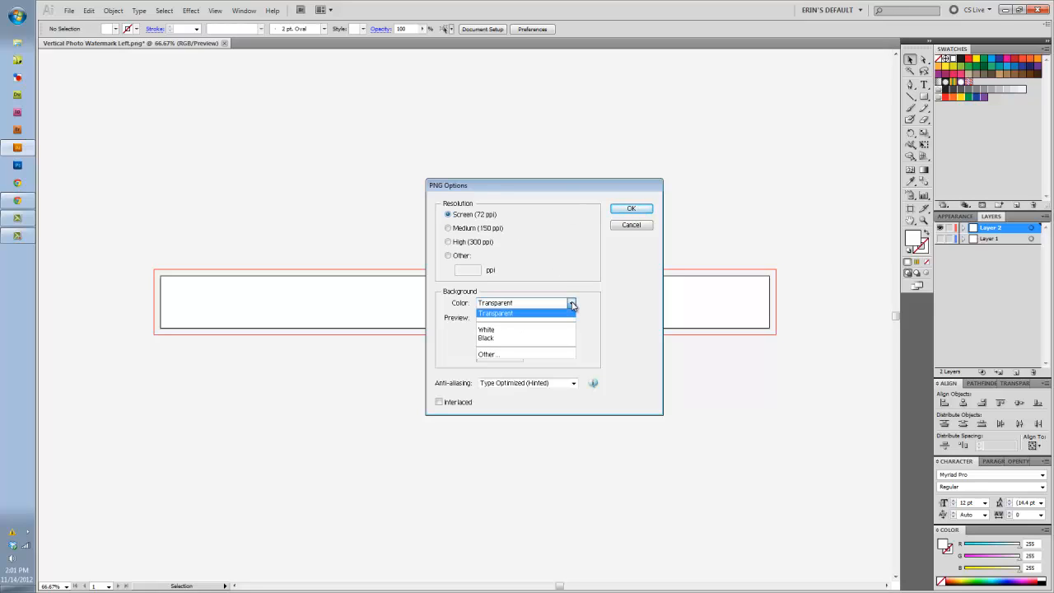
{"action": "left_click", "coordinate": [572, 304]}
{"action": "left_click", "coordinate": [571, 304]}
{"action": "left_click", "coordinate": [566, 337]}
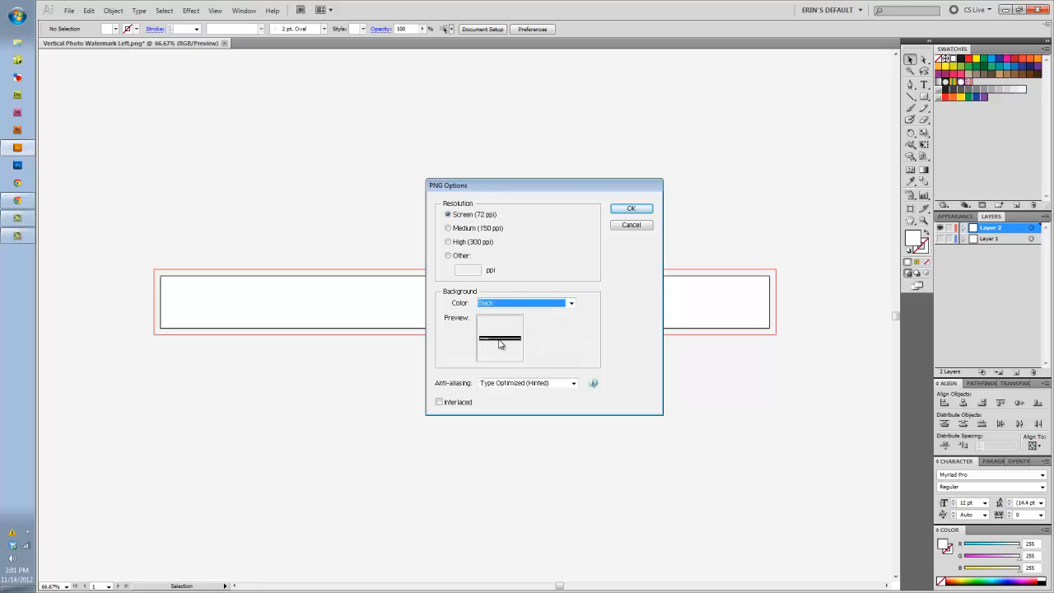
- Set the PNG background to Transparent and finish the export, replacing the existing Vertical Photo Watermark Left-01.png
{"action": "left_click", "coordinate": [570, 304]}
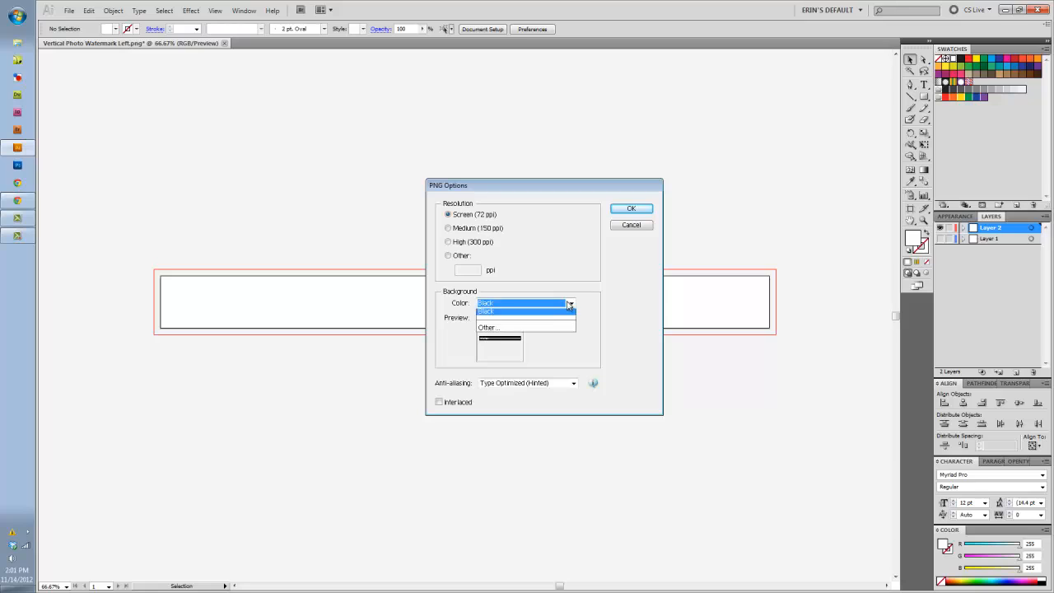
{"action": "left_click", "coordinate": [568, 311]}
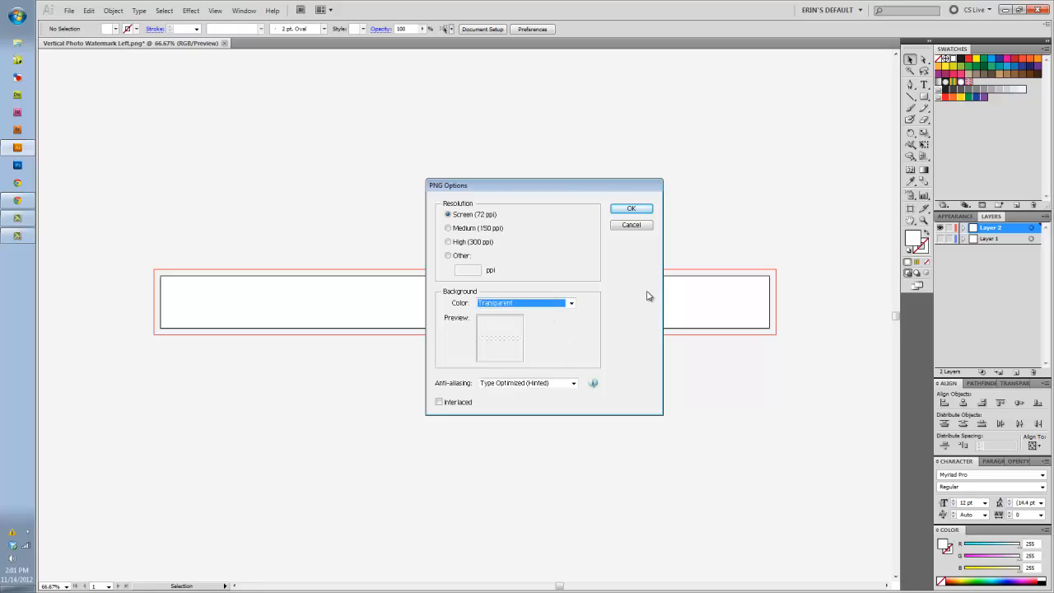
{"action": "left_click", "coordinate": [631, 208]}
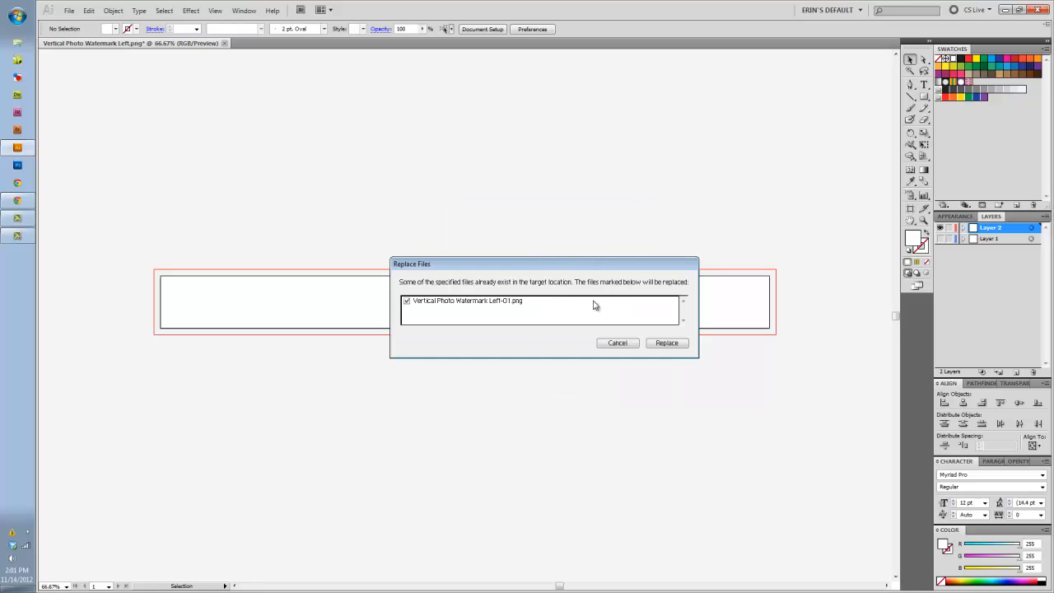
{"action": "left_click", "coordinate": [665, 343]}
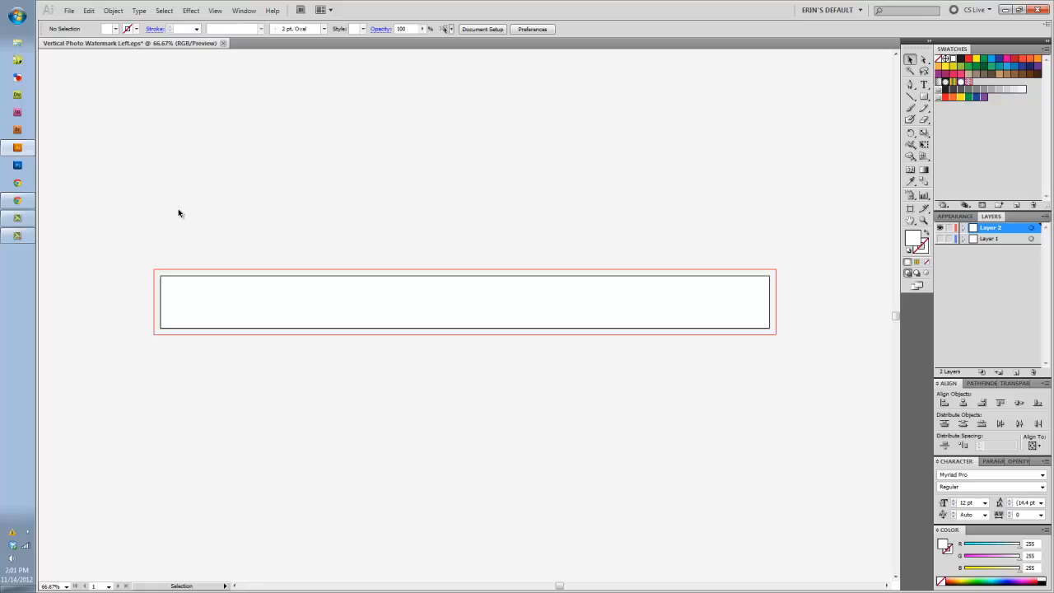
- Switch to Windows Explorer and open the twistmepretty.com folder inside the project's Watermarks folder in the Jingleheimer library
{"action": "left_click", "coordinate": [17, 44]}
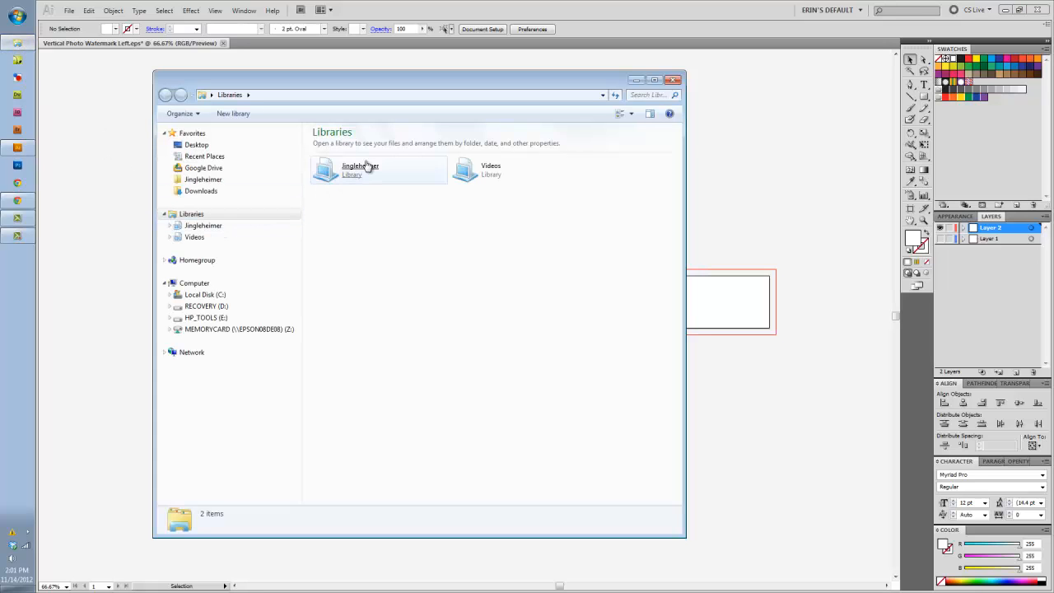
{"action": "double_click", "coordinate": [367, 165]}
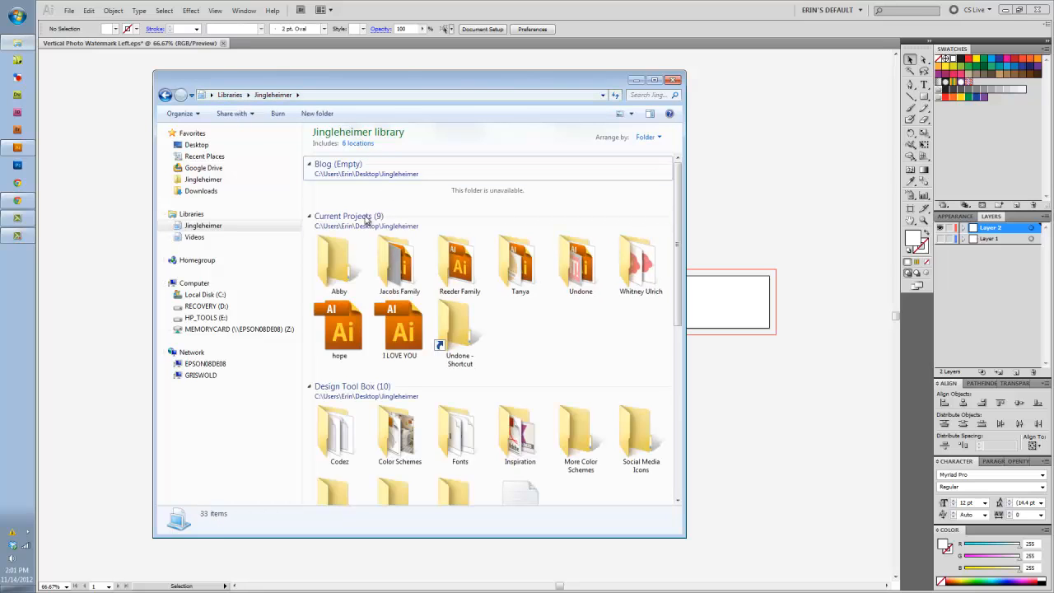
{"action": "double_click", "coordinate": [350, 256]}
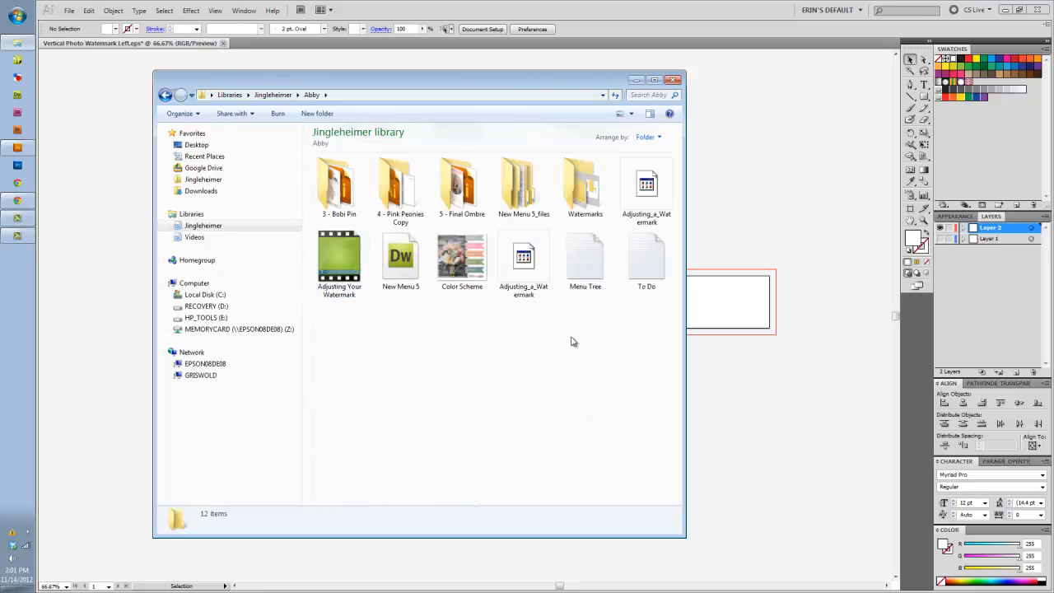
{"action": "double_click", "coordinate": [582, 175]}
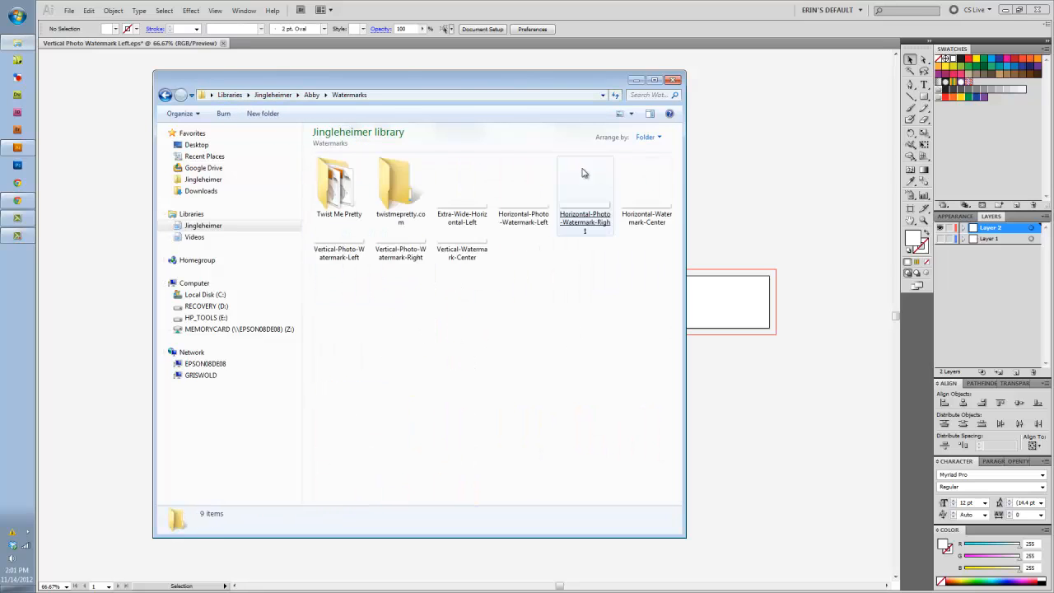
{"action": "double_click", "coordinate": [409, 196]}
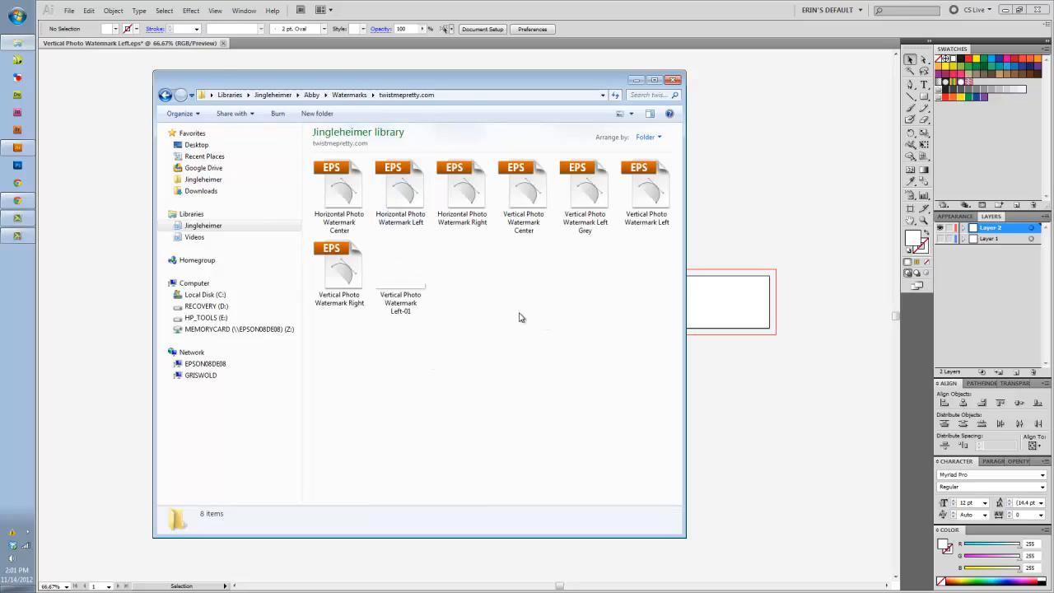
- Inspect the exported Vertical Photo Watermark Left-01 PNG in Windows Photo Viewer and close the viewer
{"action": "left_click", "coordinate": [410, 296]}
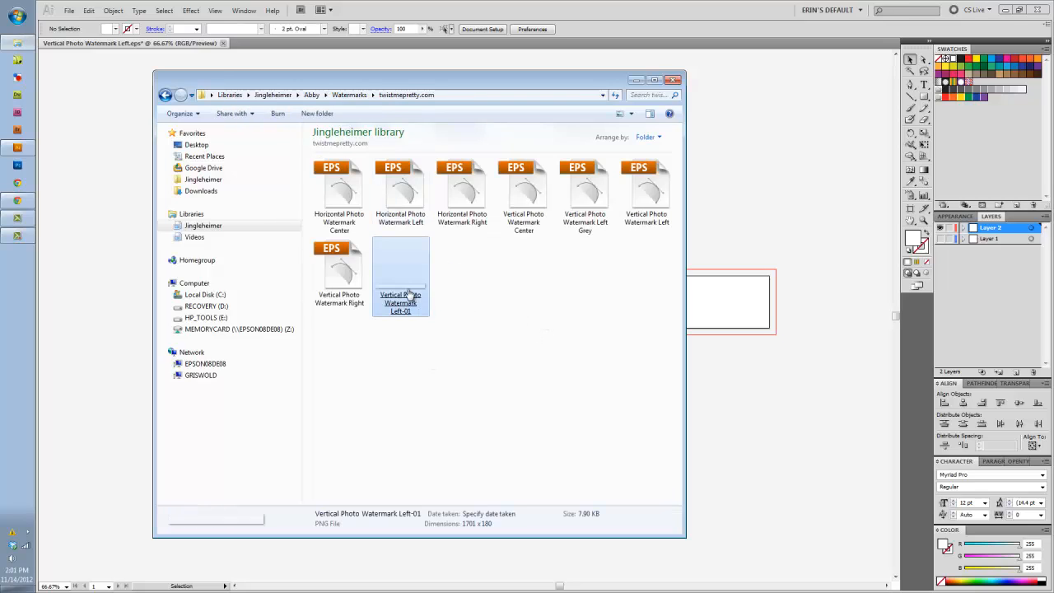
{"action": "double_click", "coordinate": [409, 294]}
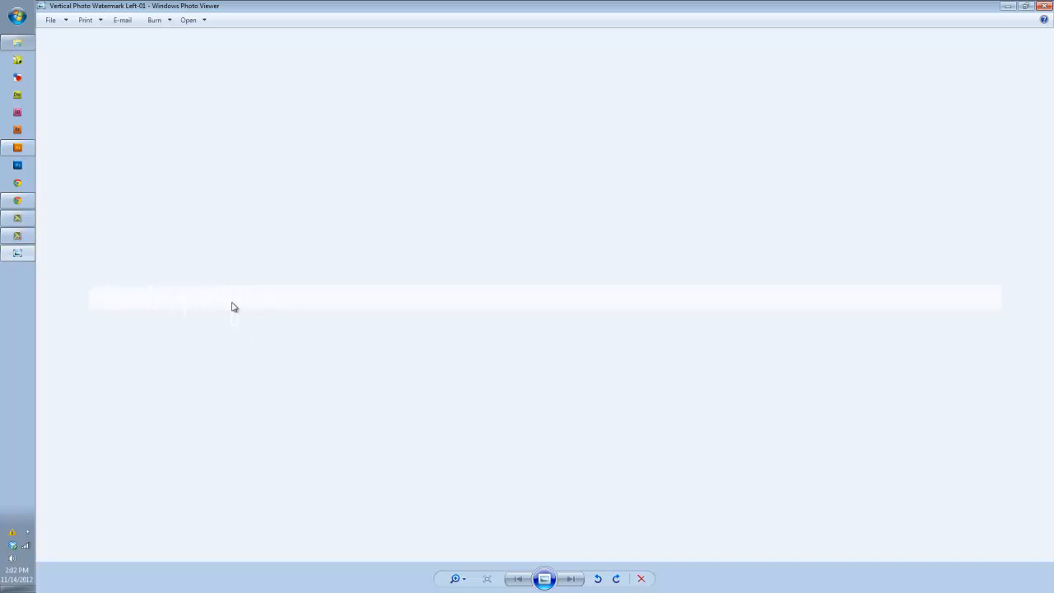
{"action": "left_click", "coordinate": [1049, 7]}
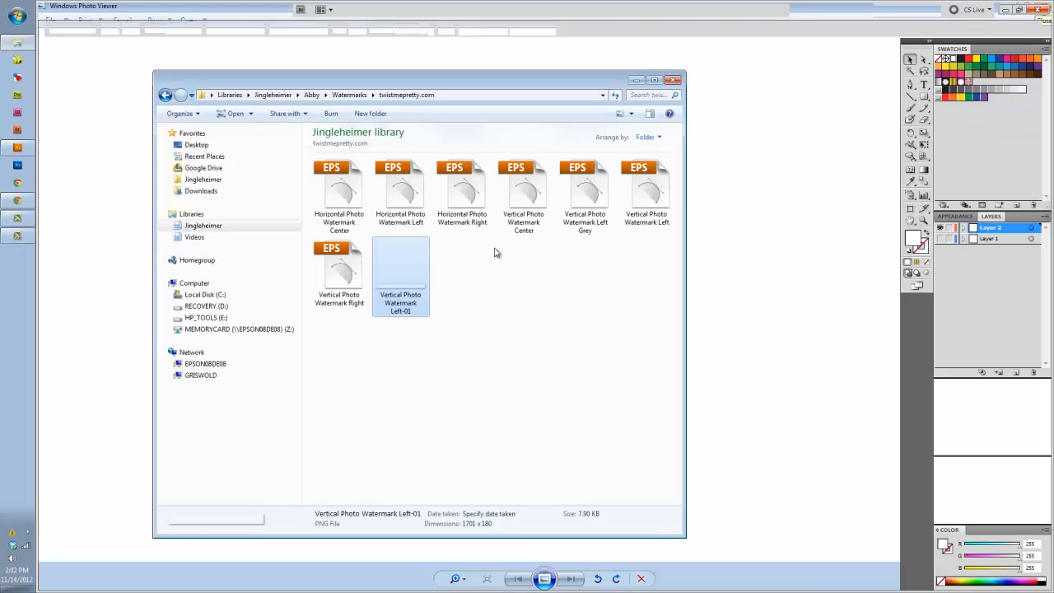
- Close the folder window and save the Vertical Photo Watermark Left.eps document in Illustrator
{"action": "left_click", "coordinate": [673, 79]}
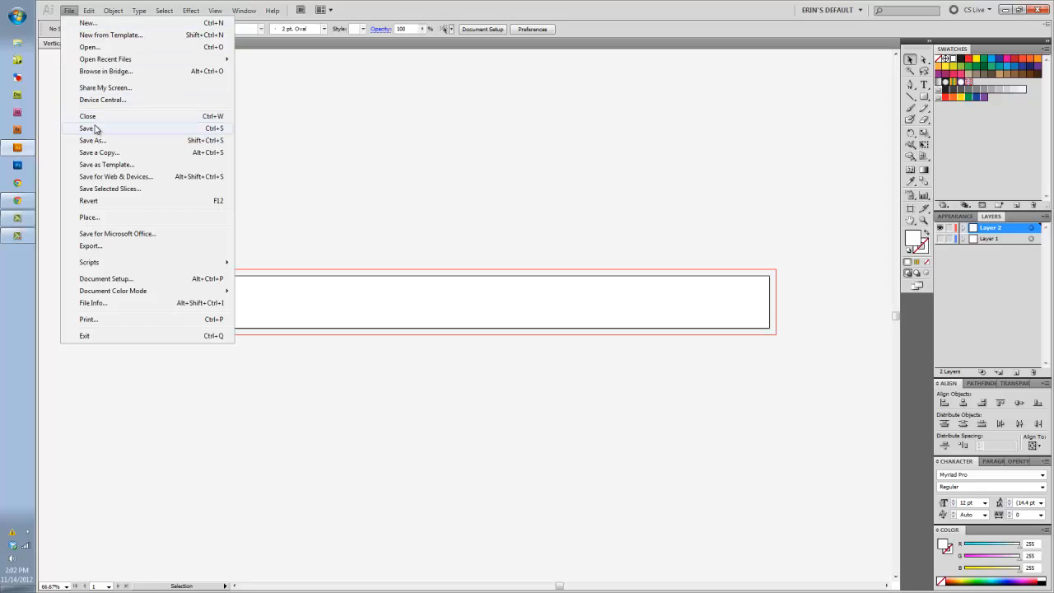
{"action": "left_click", "coordinate": [96, 129]}
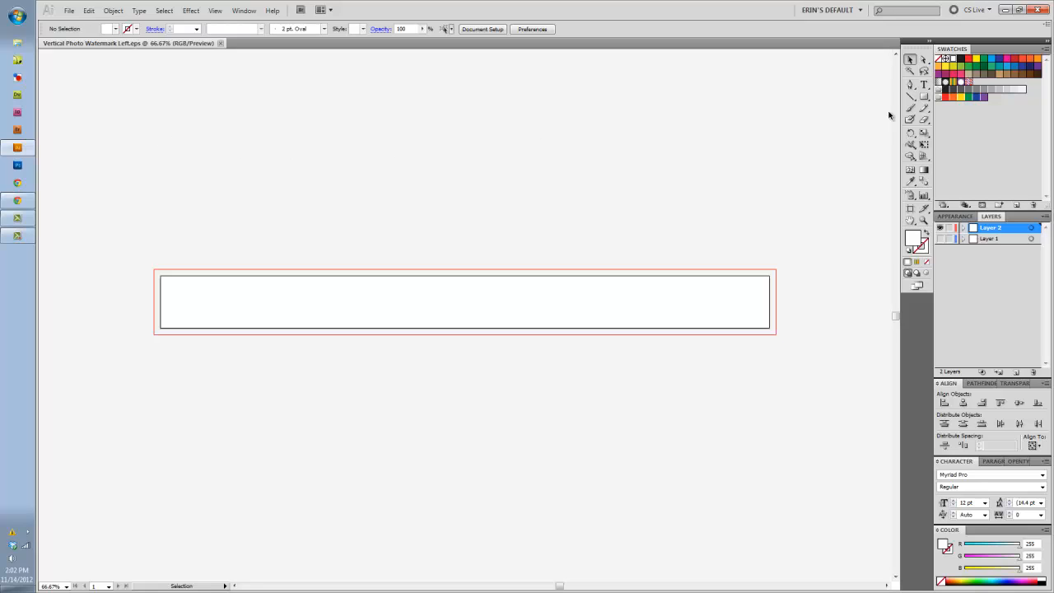
{"action": "left_click", "coordinate": [923, 61]}
{"action": "left_click_drag", "start_coordinate": [323, 196], "coordinate": [475, 355]}
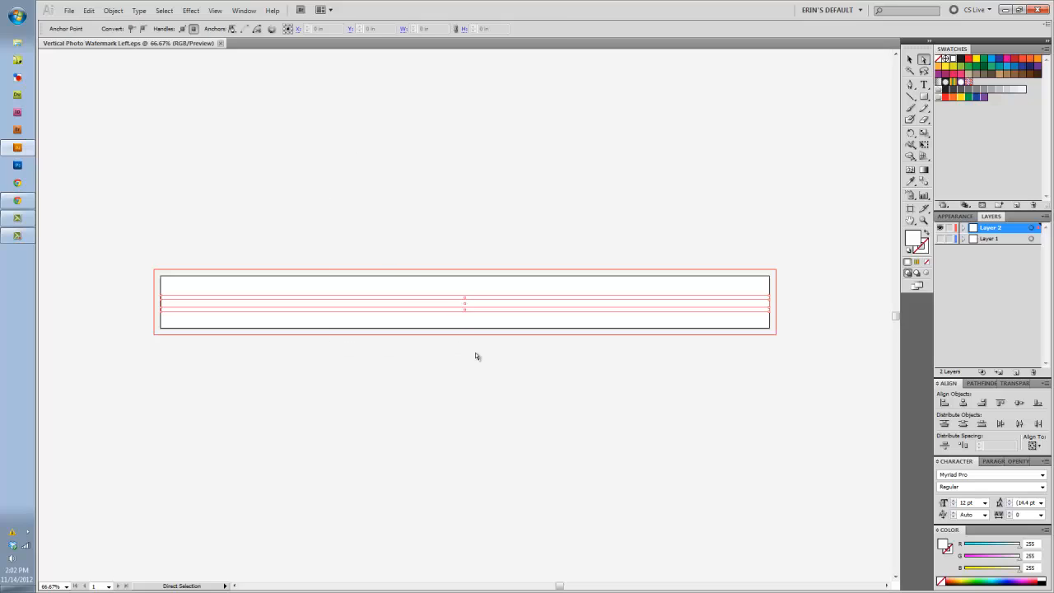
{"action": "left_click", "coordinate": [910, 60]}
{"action": "left_click", "coordinate": [621, 191]}
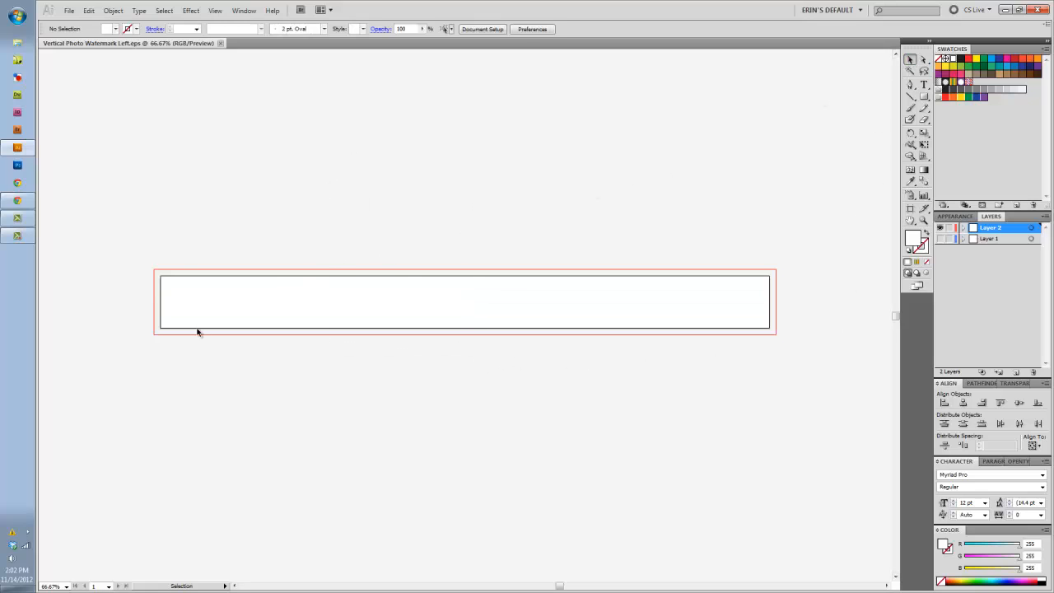
- Select the whole watermark group, bars and text, and recolor it with the green swatch (R 0, G 161, B 75)
{"action": "left_click_drag", "start_coordinate": [213, 256], "coordinate": [480, 337]}
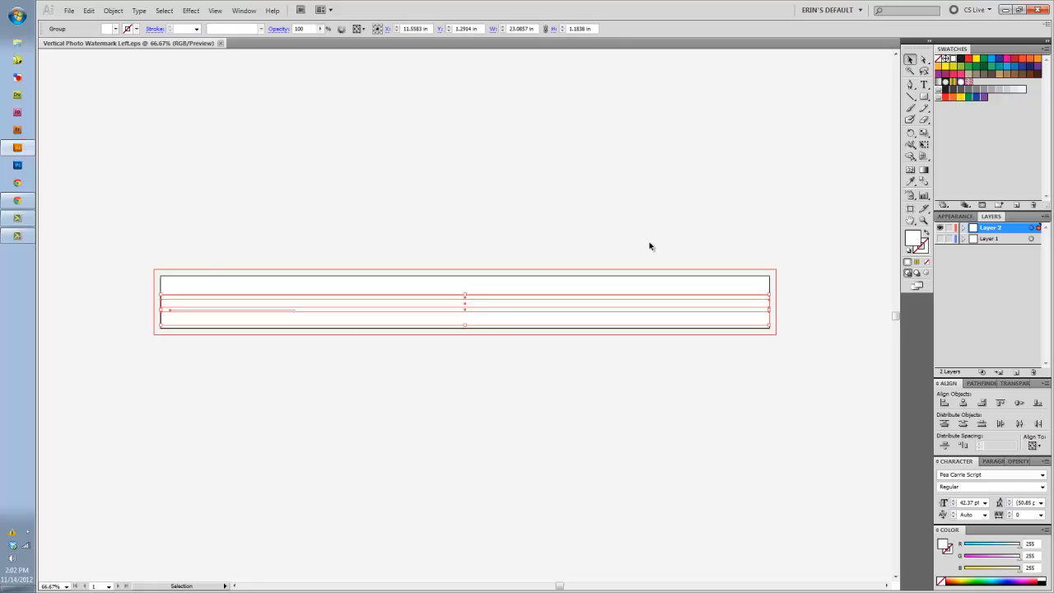
{"action": "left_click", "coordinate": [967, 98]}
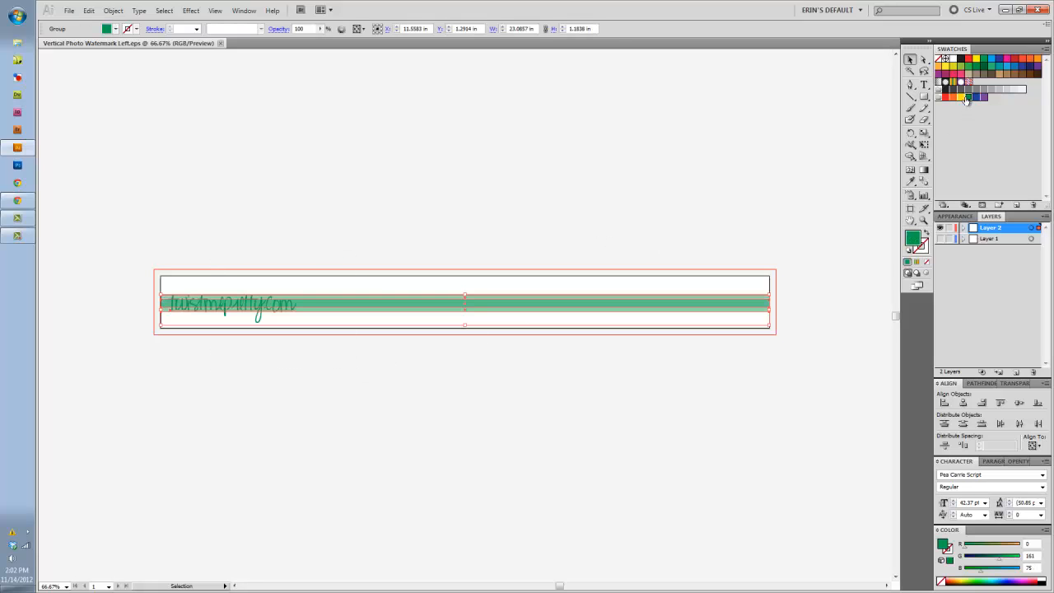
- Deselect the watermark and expand Layer 2 to list the text and bar paths inside its group
{"action": "left_click", "coordinate": [354, 205]}
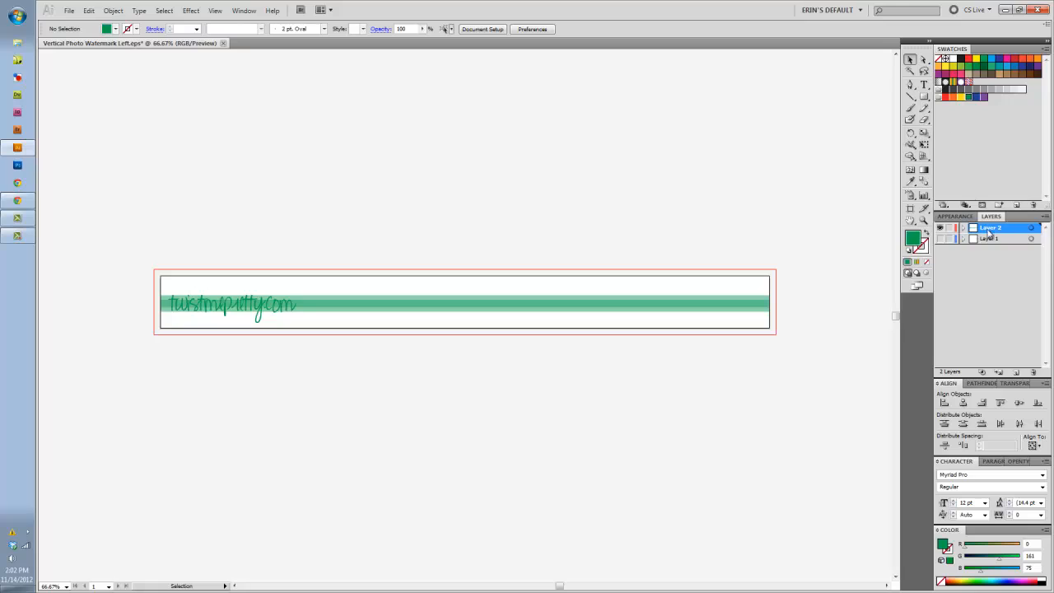
{"action": "left_click", "coordinate": [962, 228]}
{"action": "left_click", "coordinate": [972, 238]}
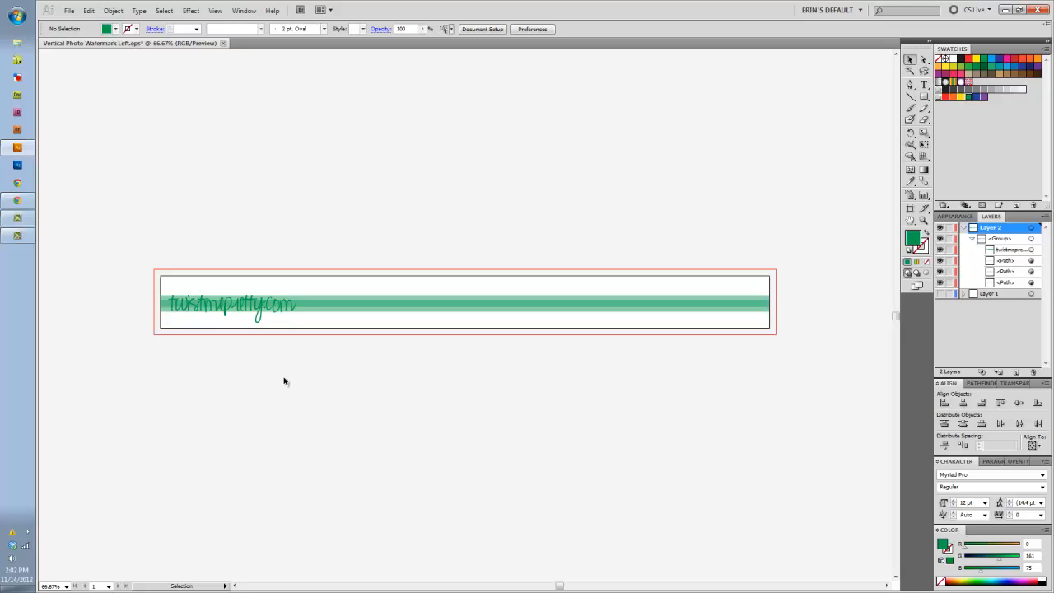
- Use Direct Selection to select the twistmepretty.com text and all the bars as individual objects within the group
{"action": "left_click", "coordinate": [923, 60]}
{"action": "left_click", "coordinate": [272, 313]}
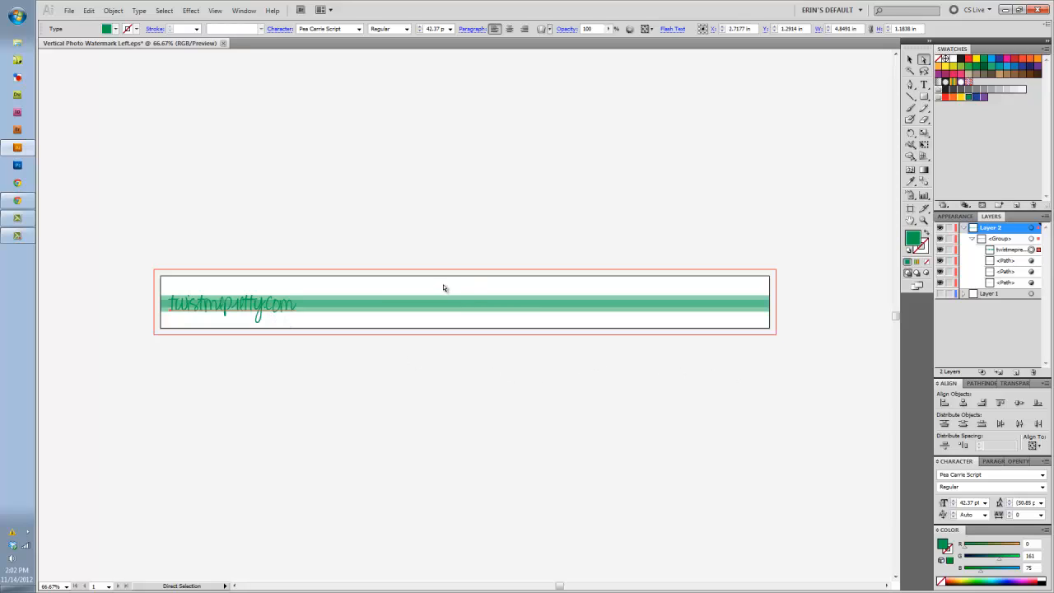
{"action": "key", "text": "ctrl+c"}
{"action": "key", "text": "ctrl+v"}
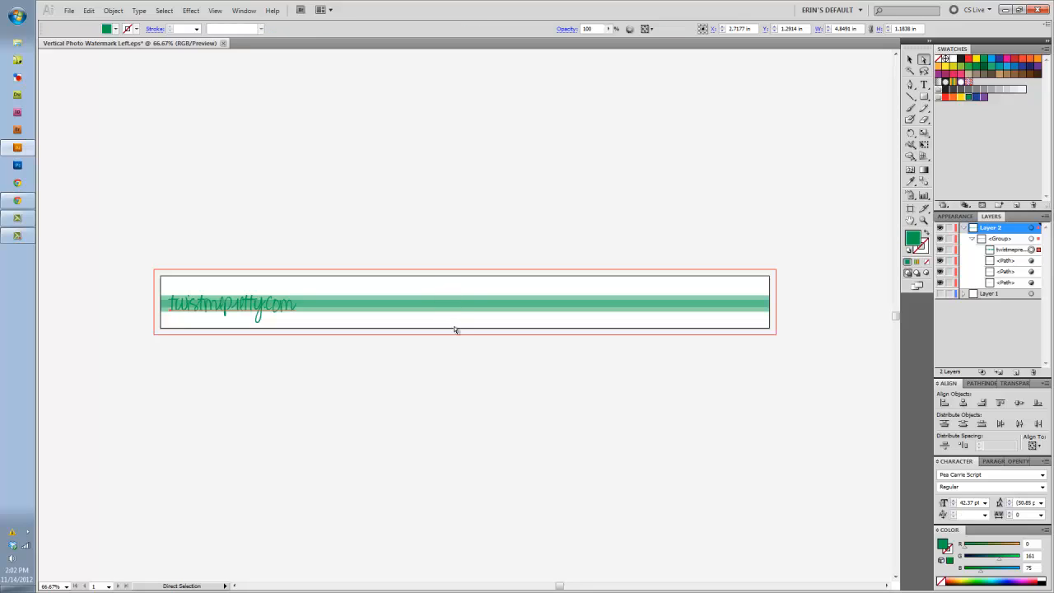
{"action": "key", "text": "ctrl+a"}
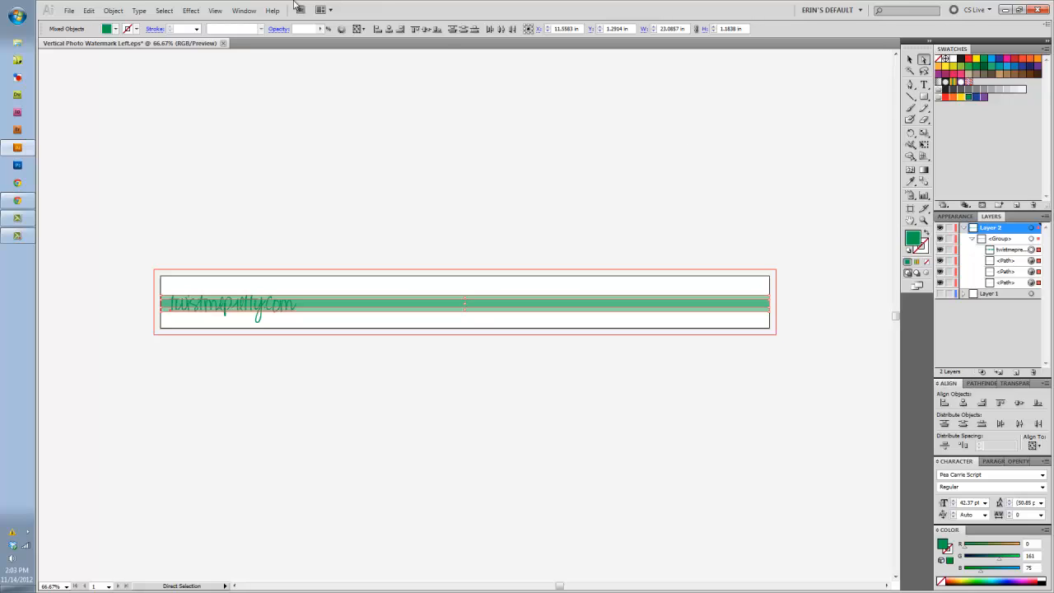
- Hide the Align panel and show it again
{"action": "left_click", "coordinate": [245, 10]}
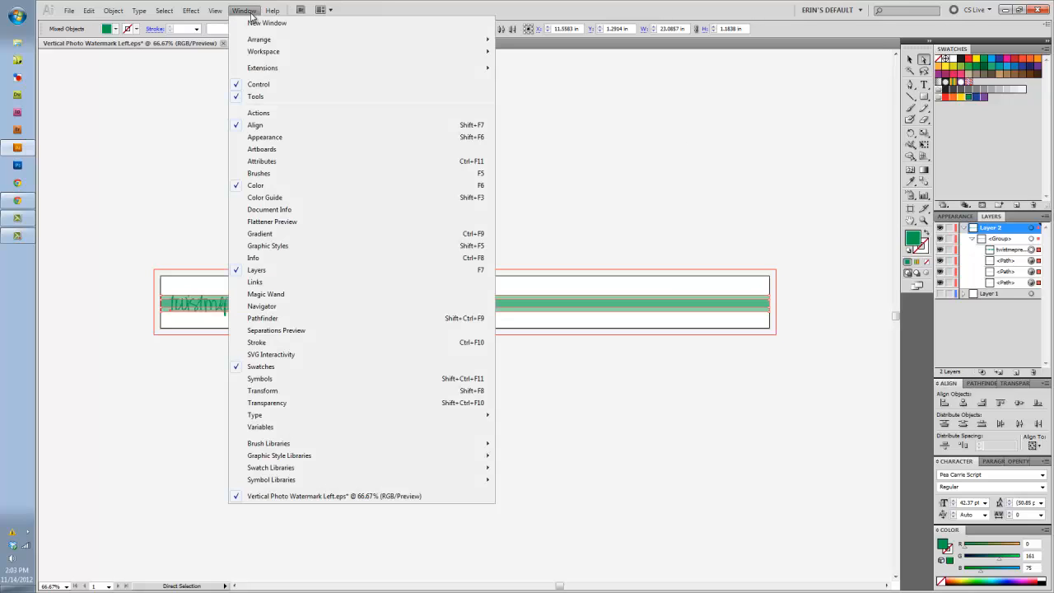
{"action": "left_click", "coordinate": [256, 129]}
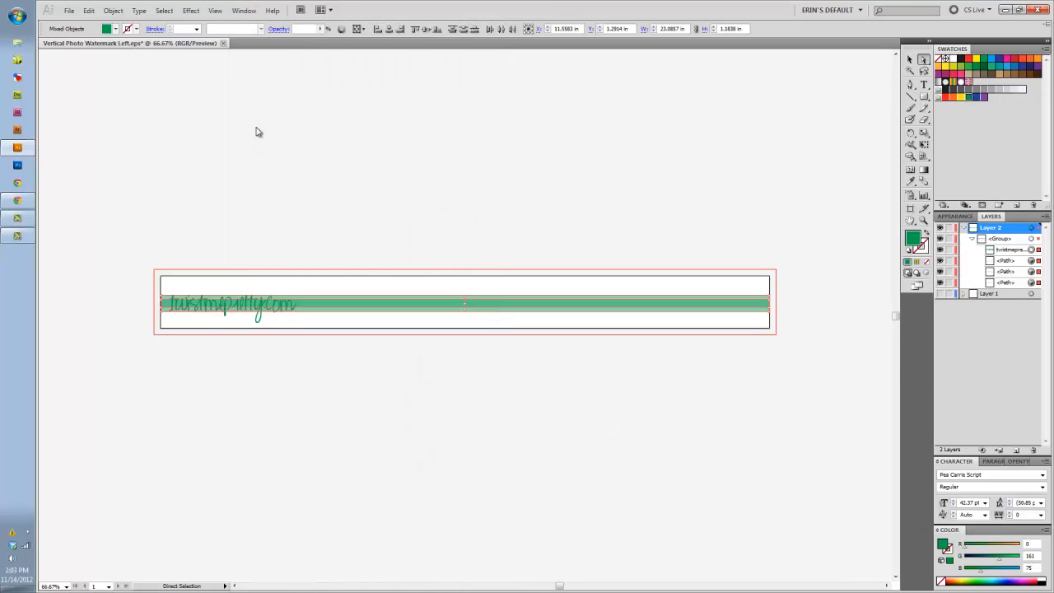
{"action": "left_click", "coordinate": [244, 11]}
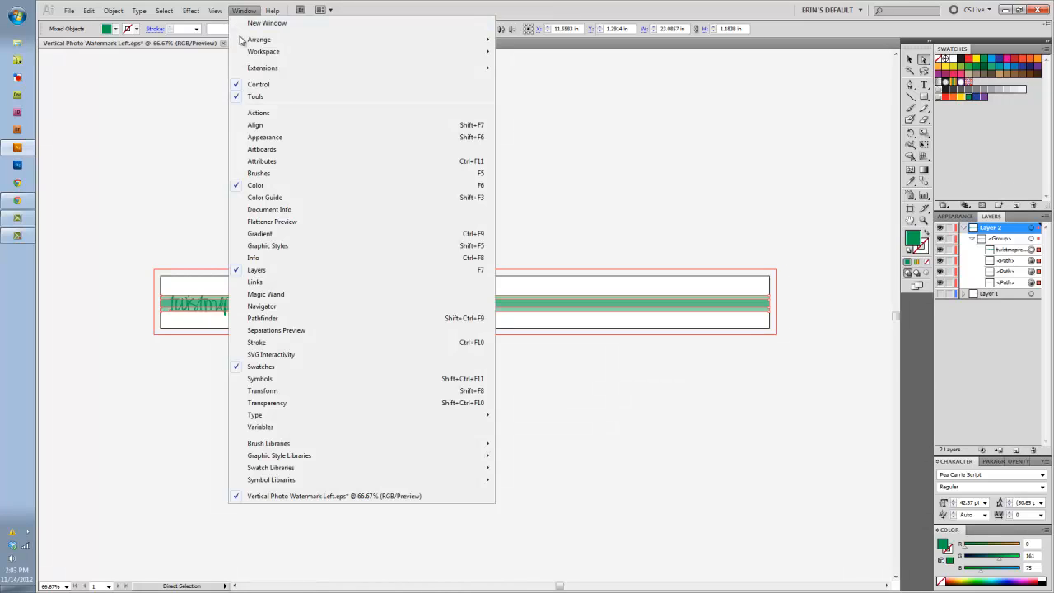
{"action": "left_click", "coordinate": [255, 125]}
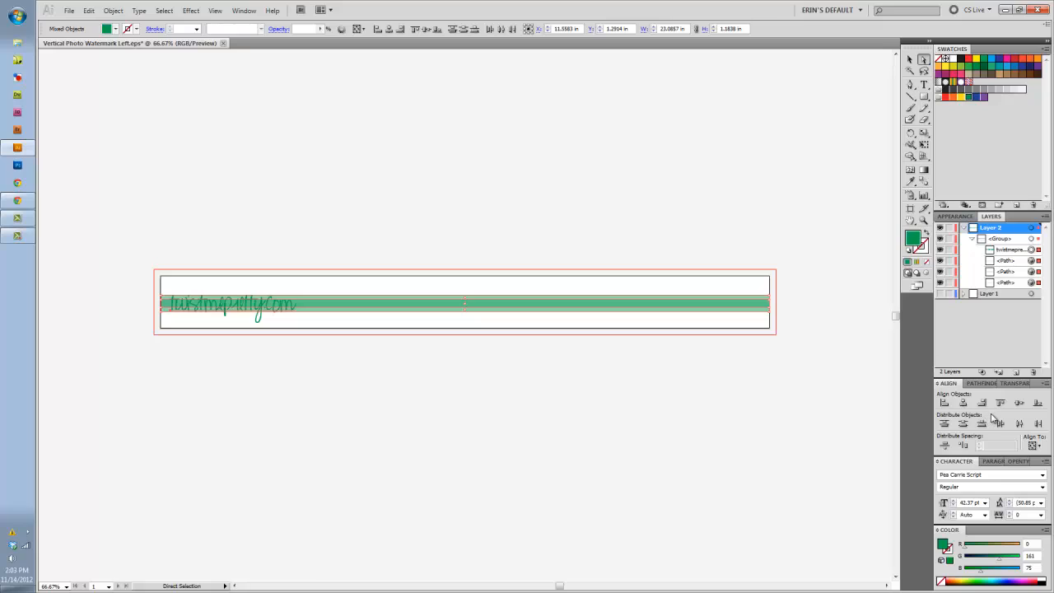
- Try right, center and left horizontal alignment on the selected text and bars, finishing with Horizontal Align Right
{"action": "left_click", "coordinate": [982, 404]}
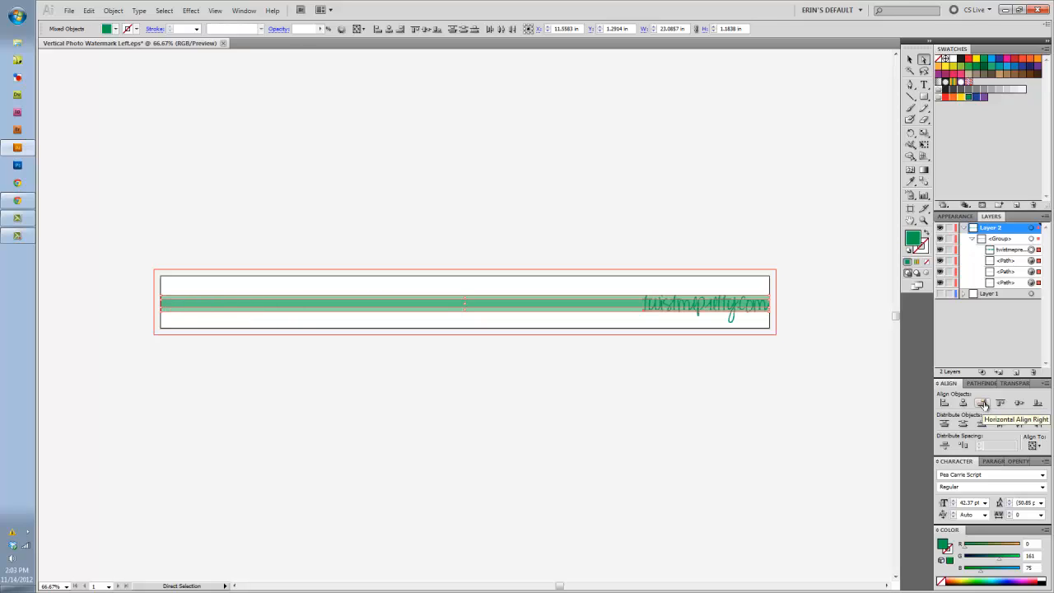
{"action": "left_click", "coordinate": [964, 403]}
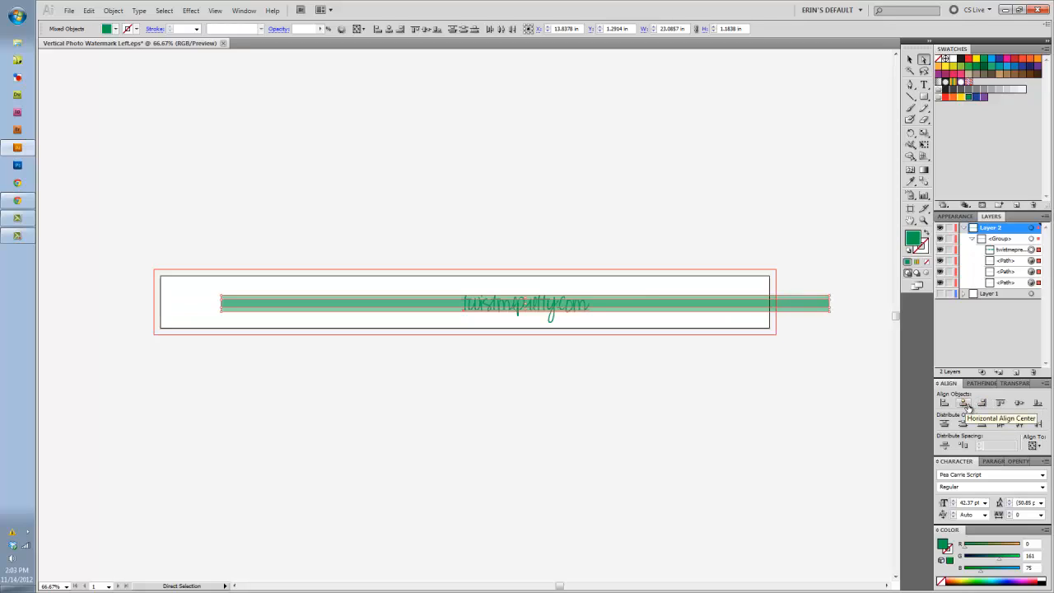
{"action": "left_click", "coordinate": [944, 402]}
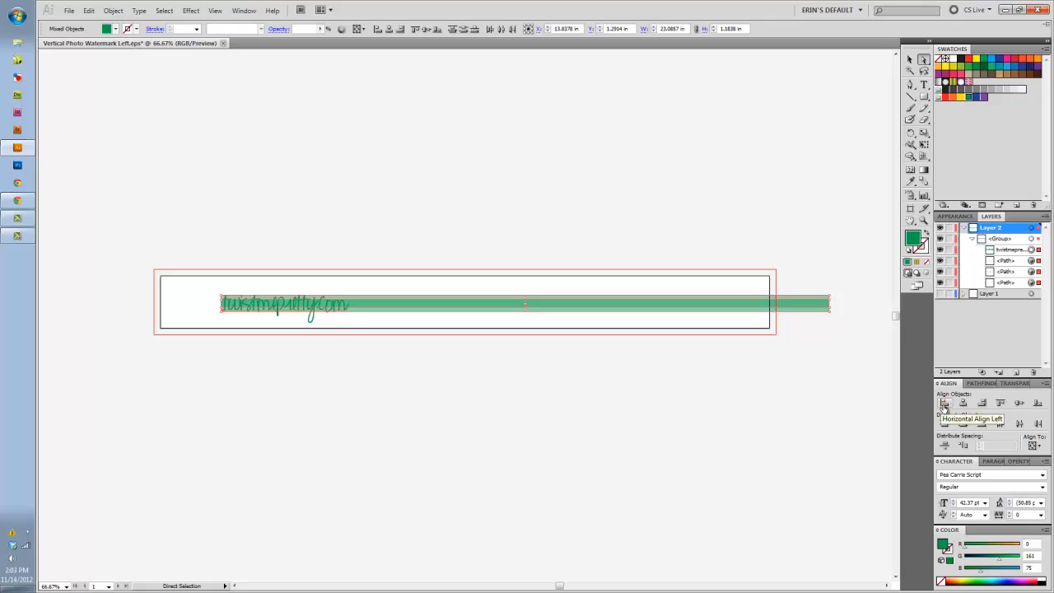
{"action": "left_click", "coordinate": [981, 402]}
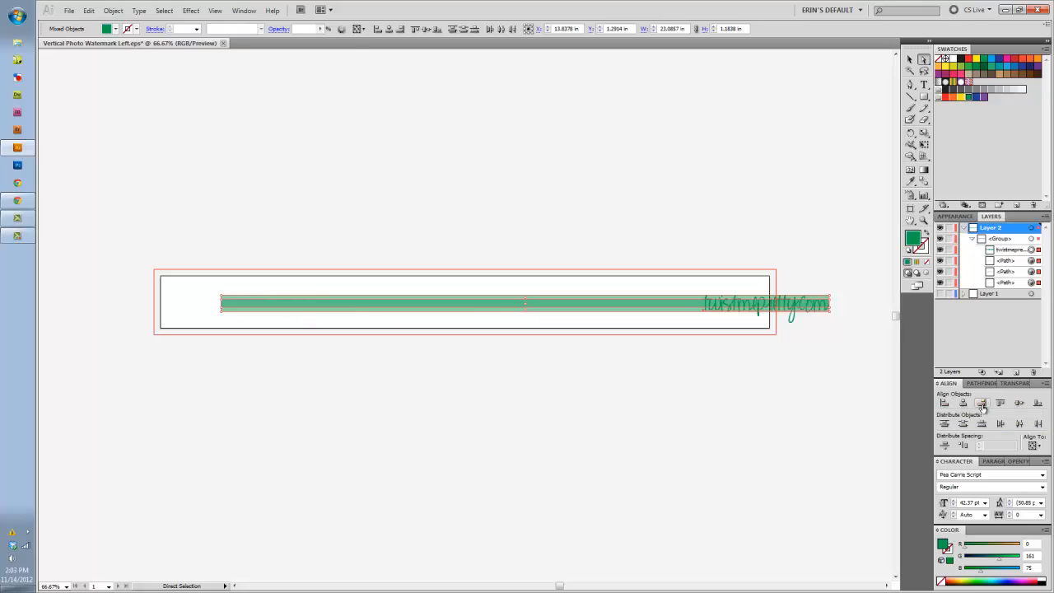
- Move the whole watermark group back so the bars span the artboard's width, and deselect it
{"action": "left_click", "coordinate": [910, 60]}
{"action": "left_click_drag", "start_coordinate": [577, 310], "coordinate": [522, 306]}
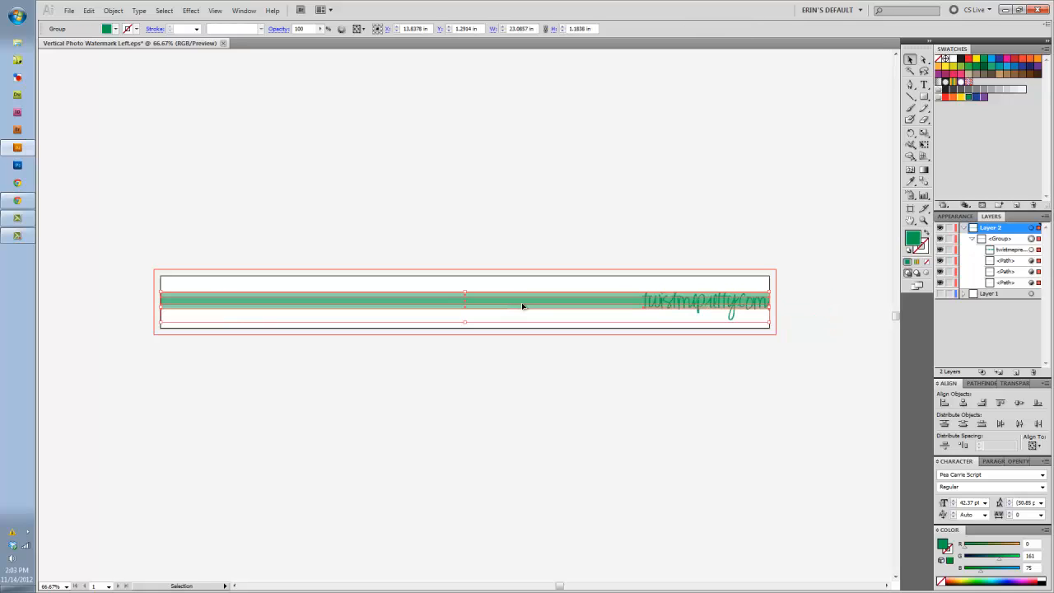
{"action": "left_click", "coordinate": [550, 382]}
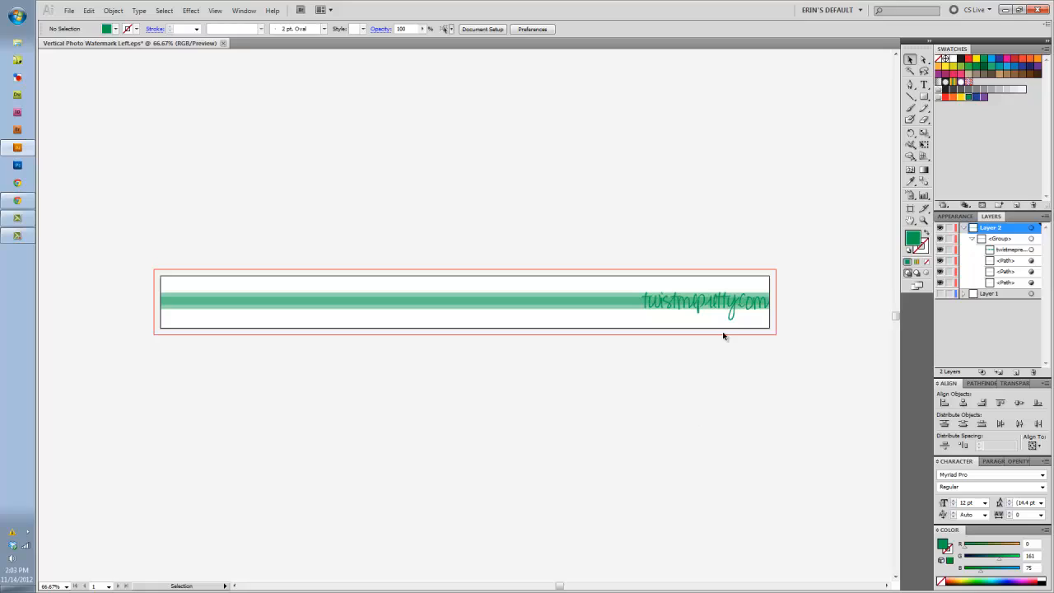
- Ungroup the watermark into separate text and bar objects on Layer 2, and deselect them
{"action": "left_click", "coordinate": [1005, 239]}
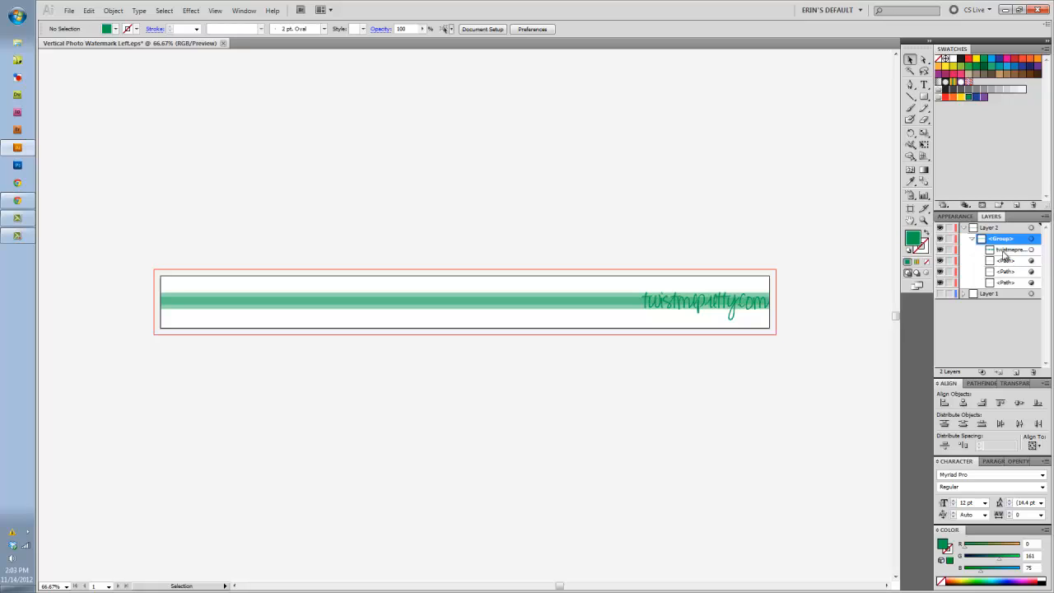
{"action": "left_click_drag", "start_coordinate": [494, 239], "coordinate": [704, 337]}
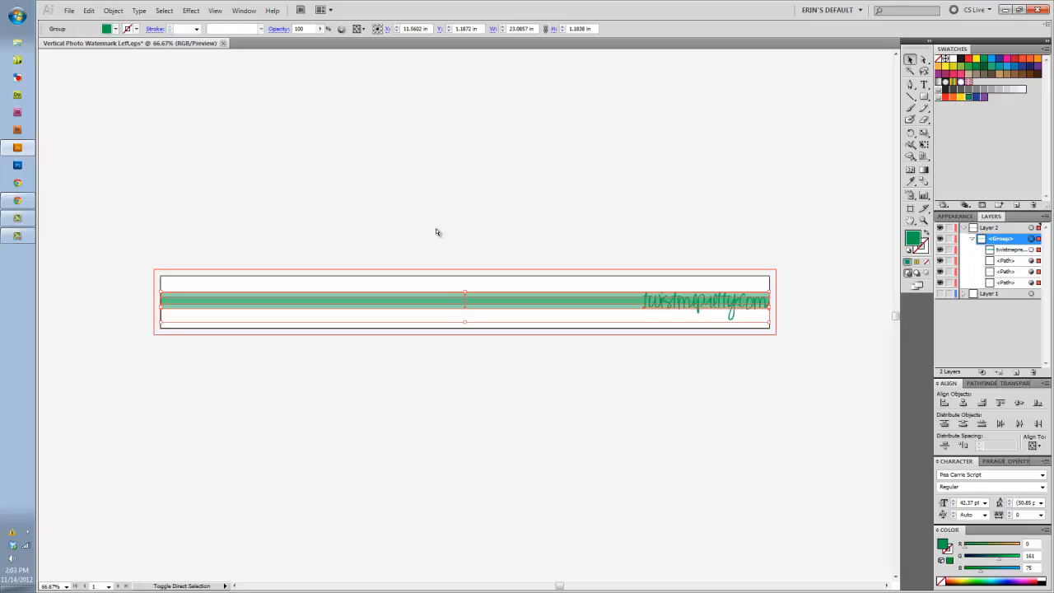
{"action": "key", "text": "ctrl+shift+g"}
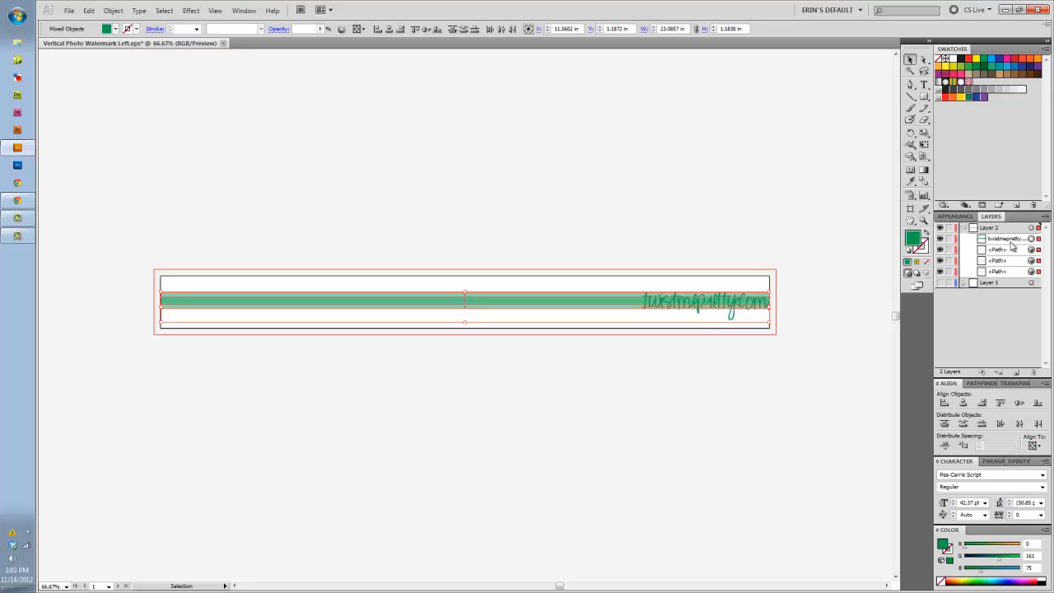
{"action": "left_click", "coordinate": [585, 168]}
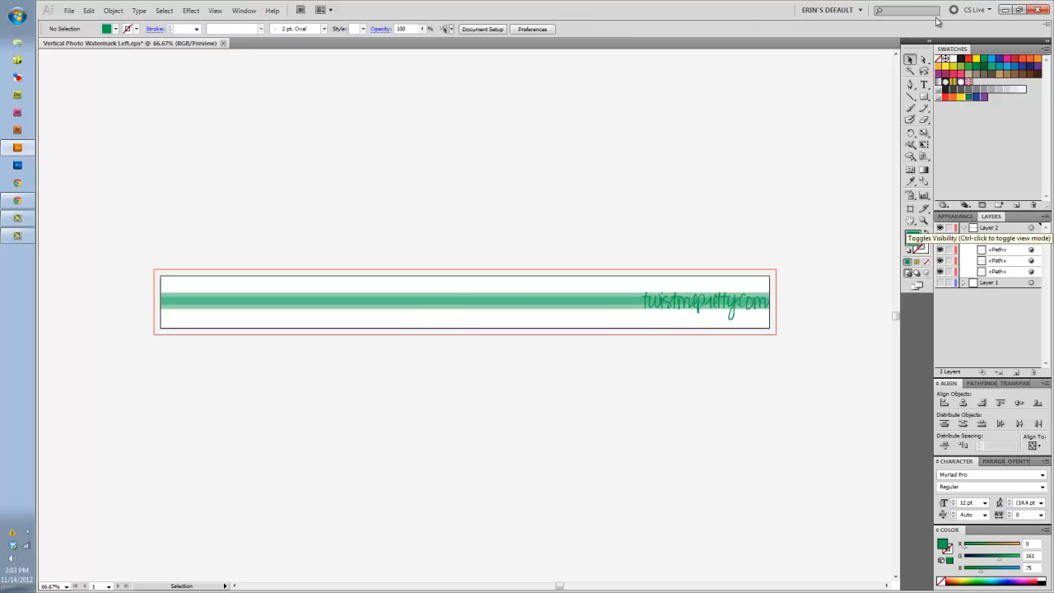
- Select the bars one at a time to check that each is a separate object, and deselect
{"action": "left_click", "coordinate": [425, 296]}
{"action": "left_click", "coordinate": [463, 312]}
{"action": "left_click", "coordinate": [478, 306]}
{"action": "left_click", "coordinate": [480, 300]}
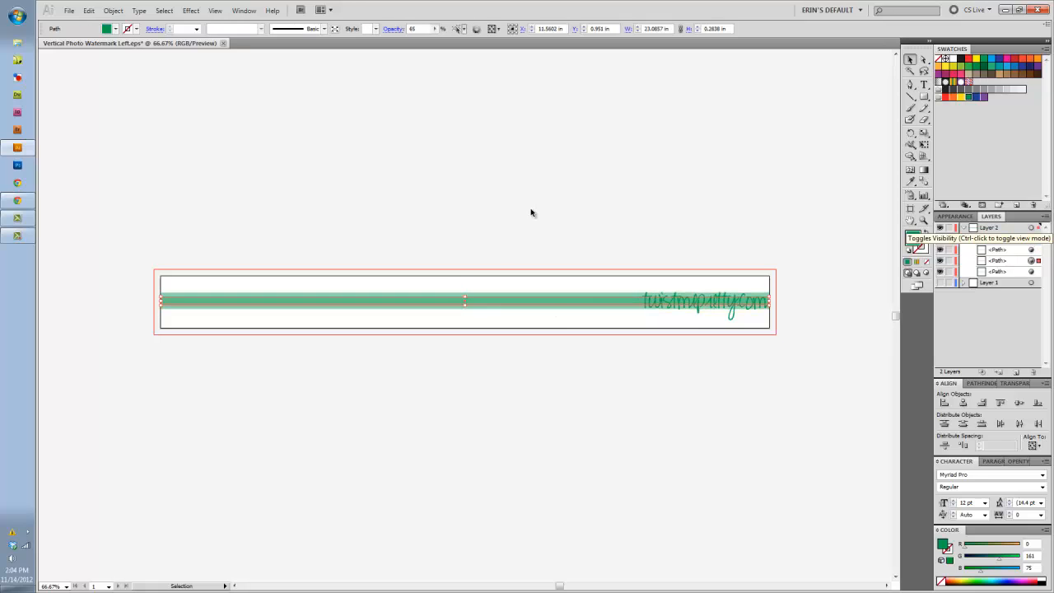
{"action": "left_click", "coordinate": [572, 221]}
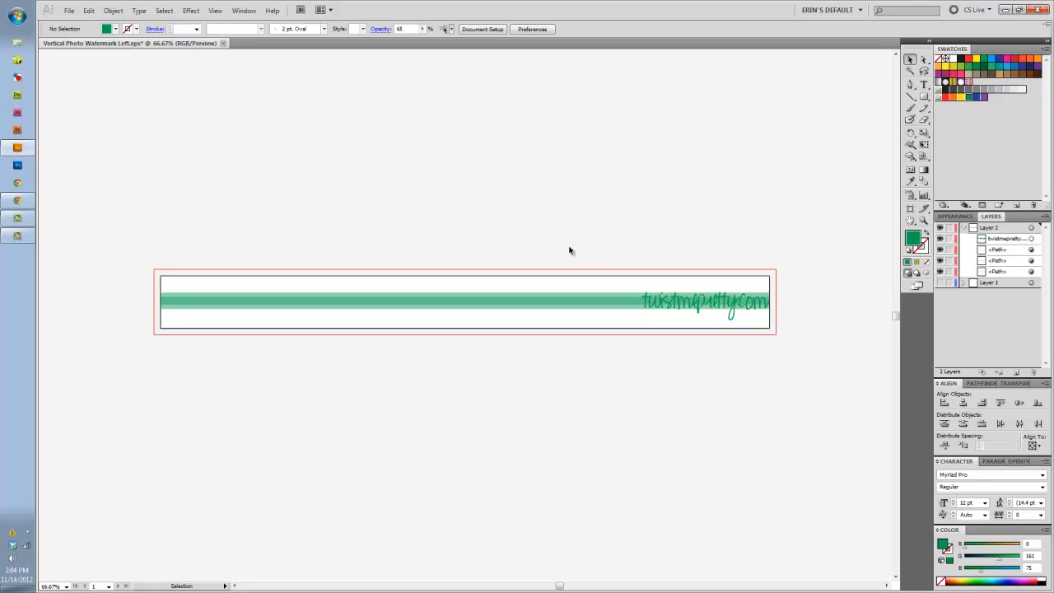
- Nudge the twistmepretty.com text slightly left, away from the right end of the bars, and deselect it
{"action": "left_click", "coordinate": [677, 294]}
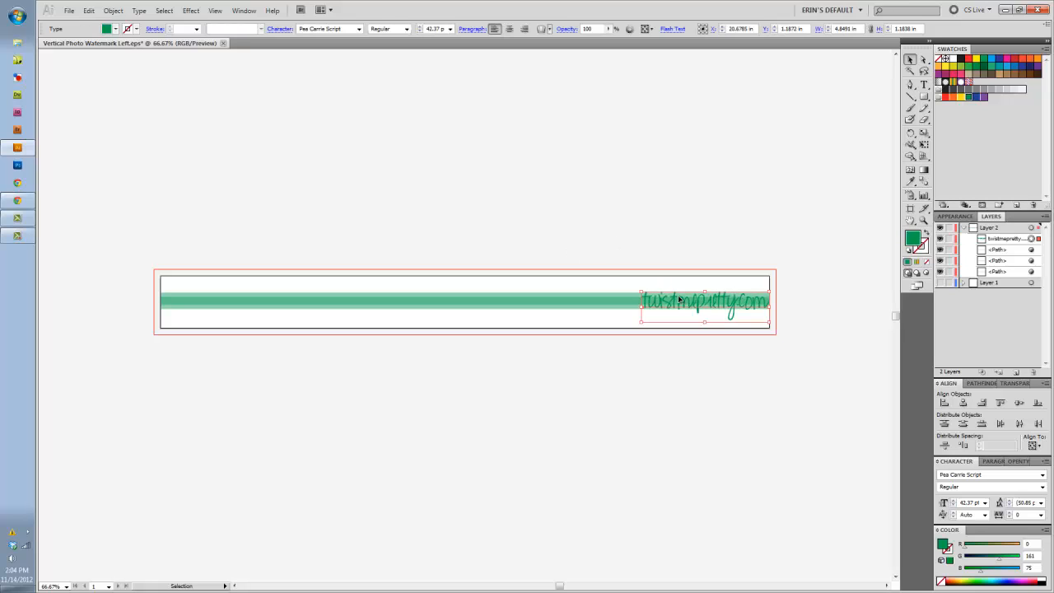
{"action": "key", "text": "Left"}
{"action": "key", "text": "Left"}
{"action": "key", "text": "Left"}
{"action": "key", "text": "Left"}
{"action": "key", "text": "Left"}
{"action": "key", "text": "Left"}
{"action": "key", "text": "Left"}
{"action": "key", "text": "Left"}
{"action": "key", "text": "Left"}
{"action": "key", "text": "Left"}
{"action": "key", "text": "Left"}
{"action": "key", "text": "Left"}
{"action": "key", "text": "Left"}
{"action": "key", "text": "Left"}
{"action": "key", "text": "Left"}
{"action": "key", "text": "Left"}
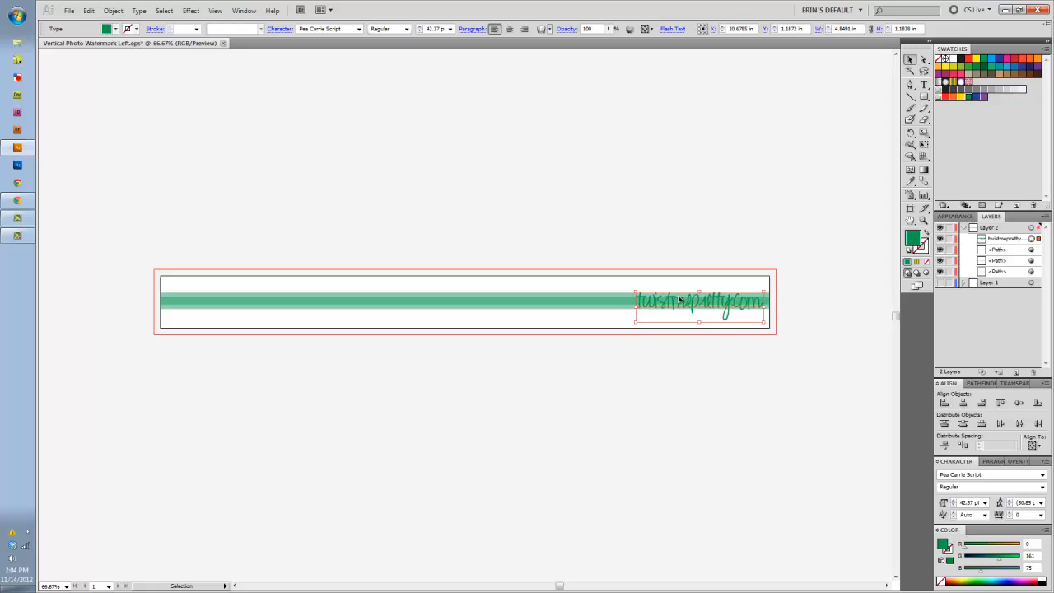
{"action": "left_click", "coordinate": [693, 228]}
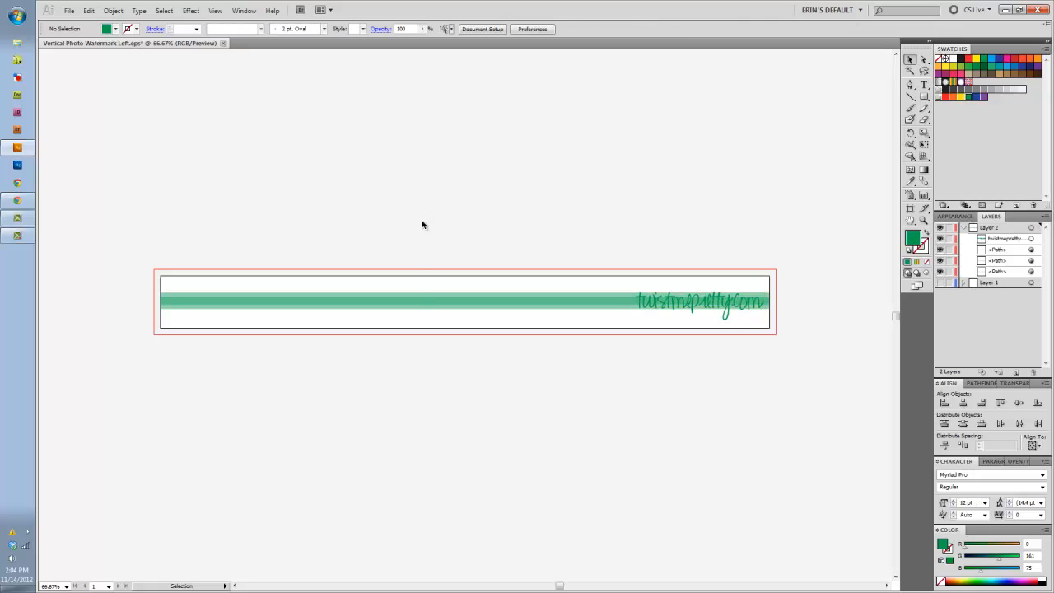
- Group the text and all the bars again, expand the new group in Layer 2, and deselect the artwork
{"action": "key", "text": "ctrl+a"}
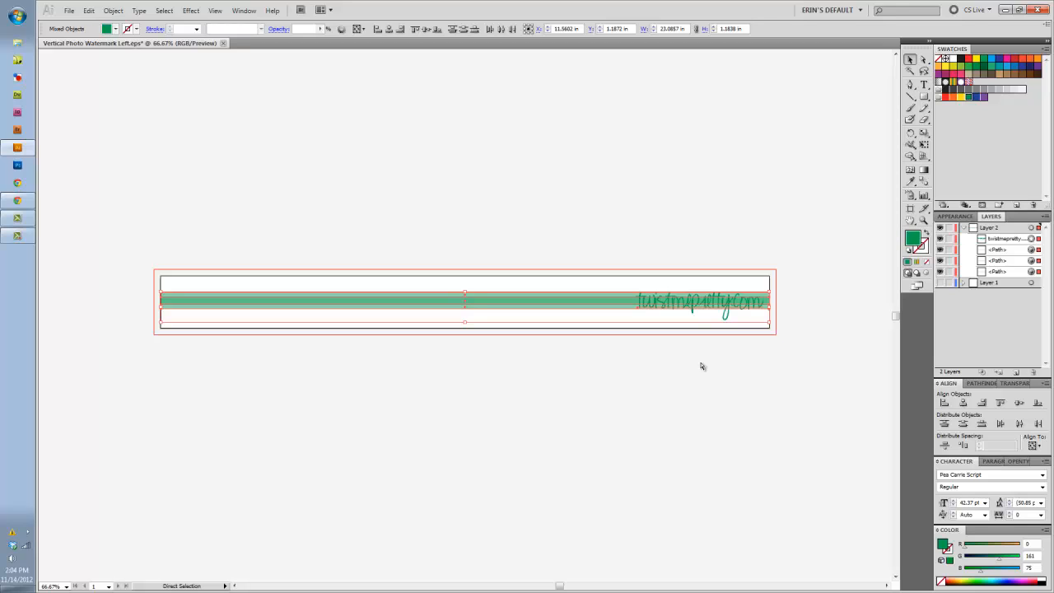
{"action": "key", "text": "ctrl+g"}
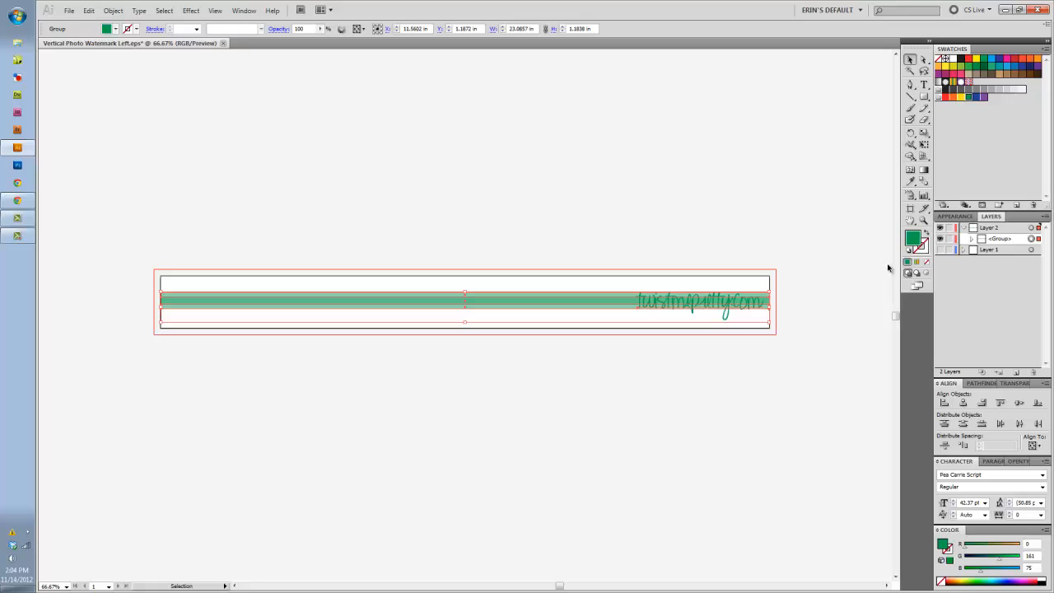
{"action": "left_click", "coordinate": [970, 238]}
{"action": "left_click", "coordinate": [778, 219]}
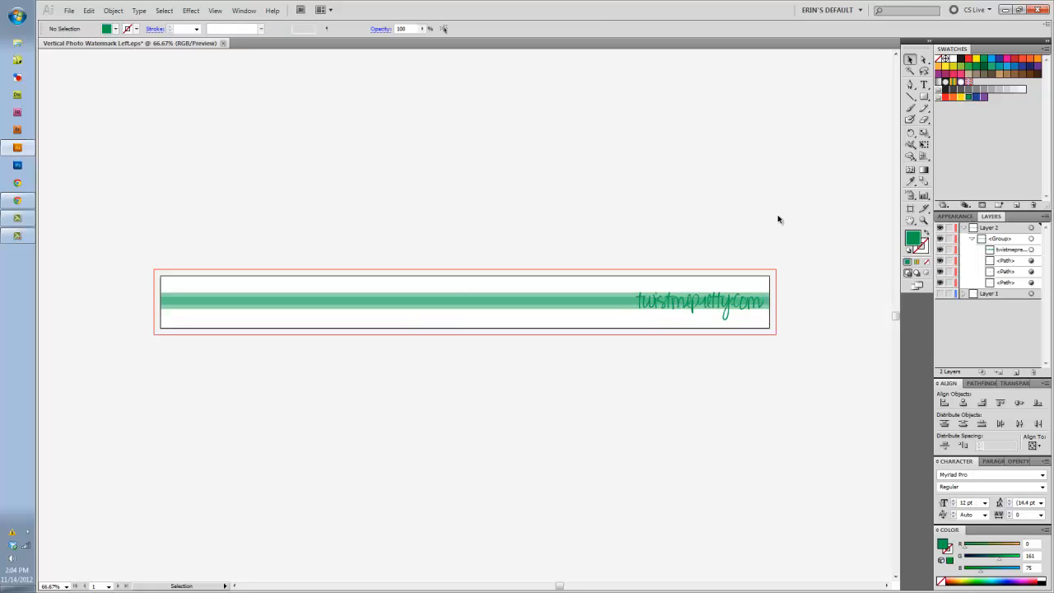